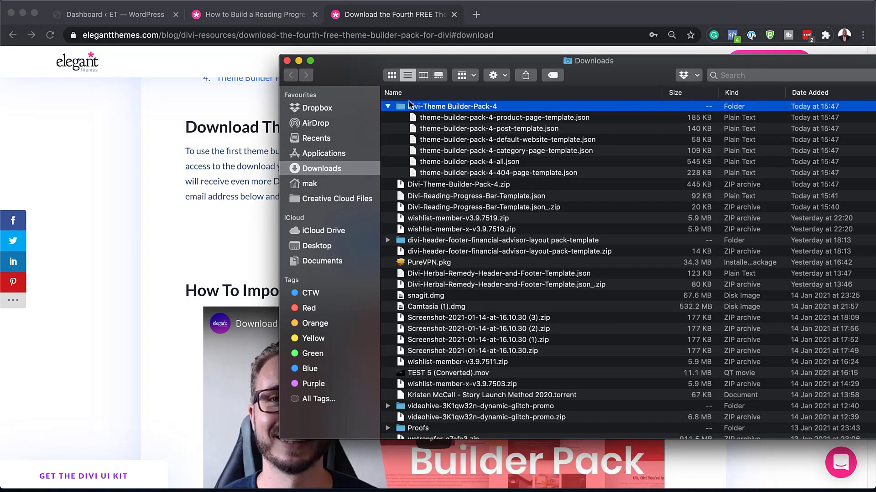
# Move the Downloads window aside, collapse the Divi-Theme-Builder-Pack-4 folder, and hide Finder.
pyautogui.moveTo(623, 67); pyautogui.dragTo(447, 40)
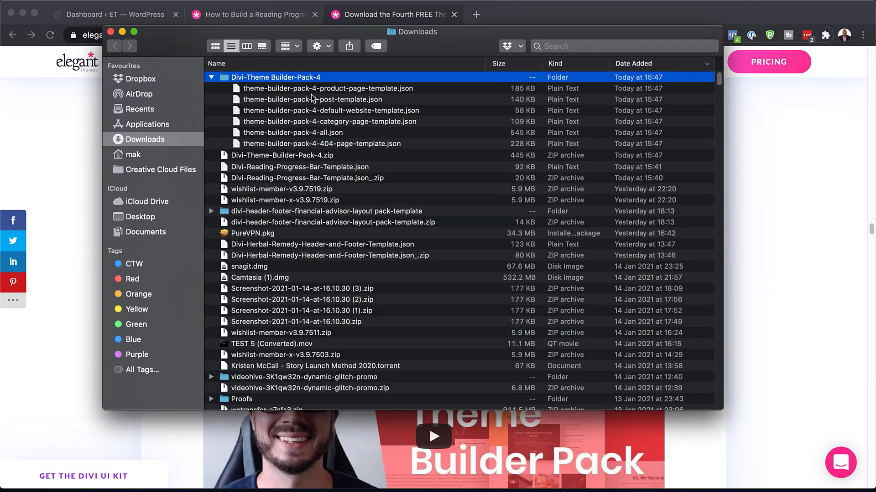
pyautogui.click(212, 78)
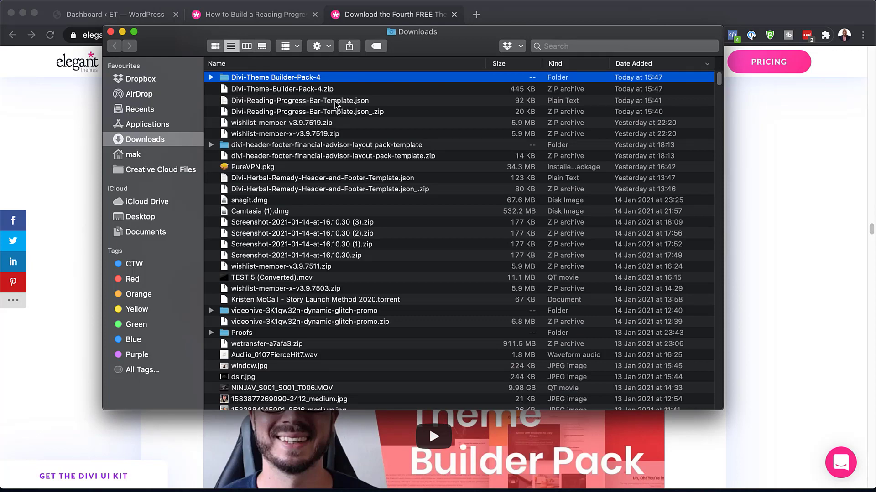
pyautogui.click(211, 78)
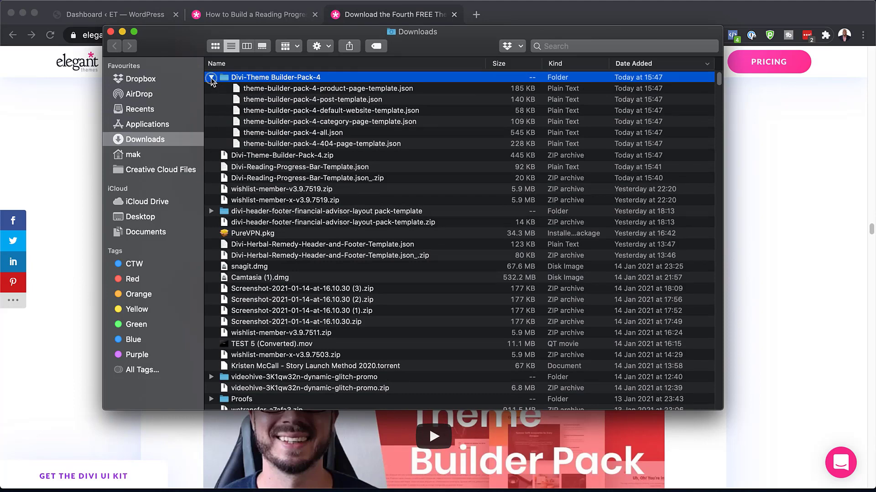
pyautogui.click(212, 78)
pyautogui.press('super+h')
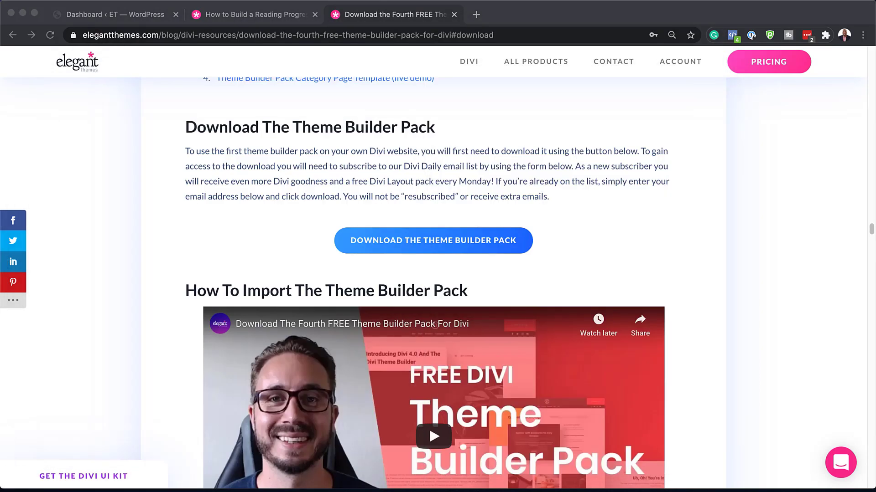
# Go to Divi's Theme Builder from the WordPress dashboard.
pyautogui.click(133, 16)
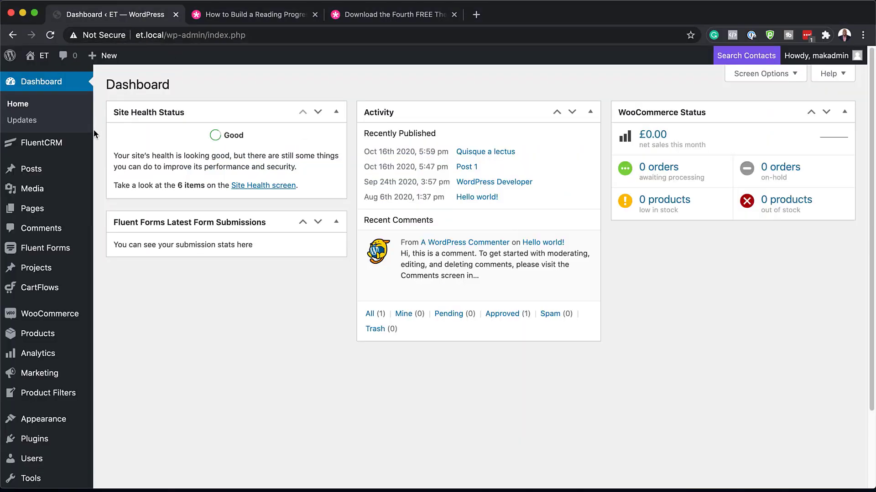
pyautogui.scroll(-2, 48, 320)
pyautogui.moveTo(50, 334)
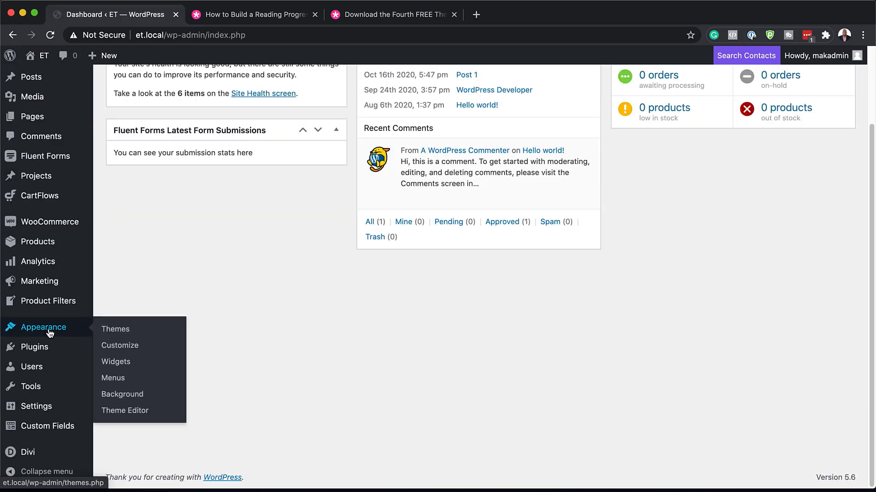
pyautogui.moveTo(30, 458)
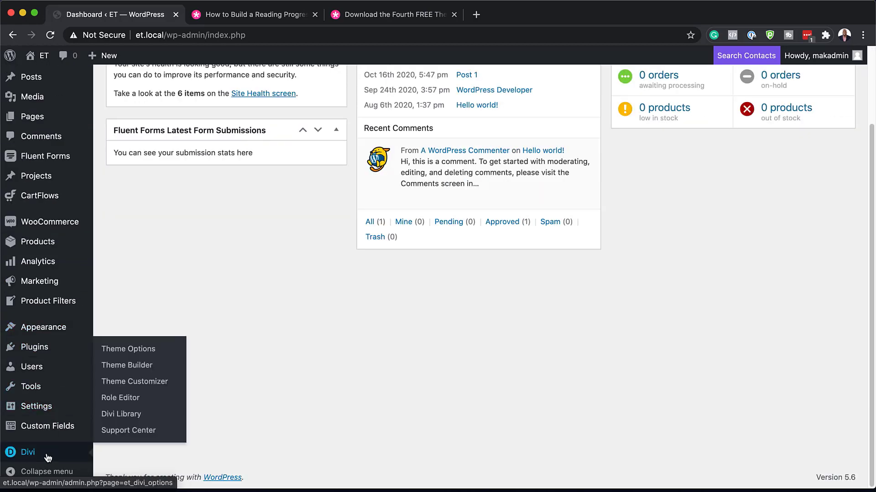
pyautogui.click(132, 366)
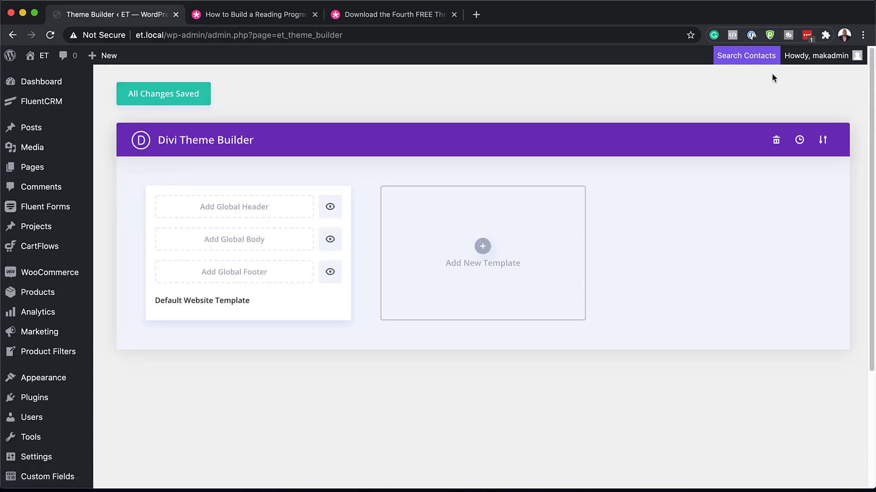
# Import Divi-Reading-Progress-Bar-Template.json through Portability to add the All Posts template.
pyautogui.click(822, 142)
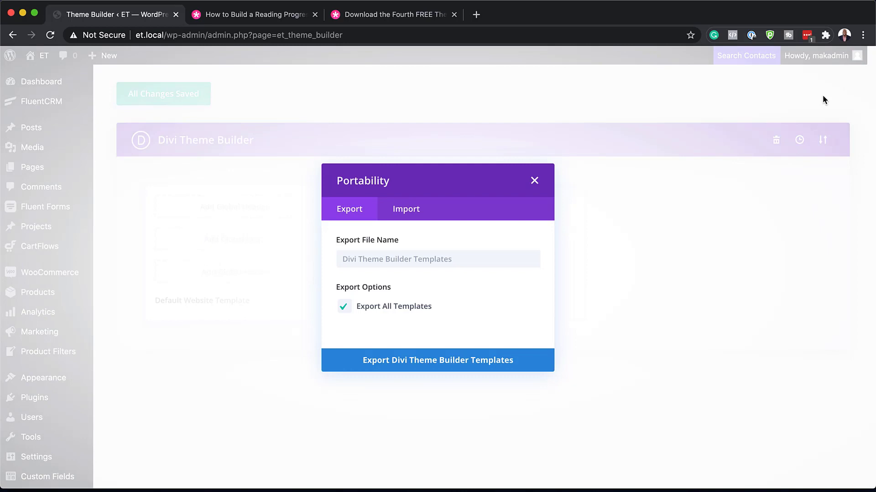
pyautogui.click(411, 216)
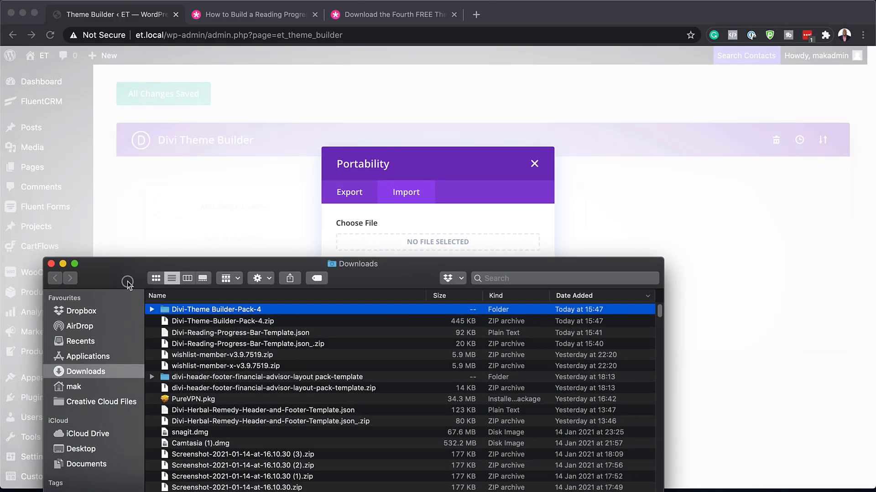
pyautogui.click(215, 335)
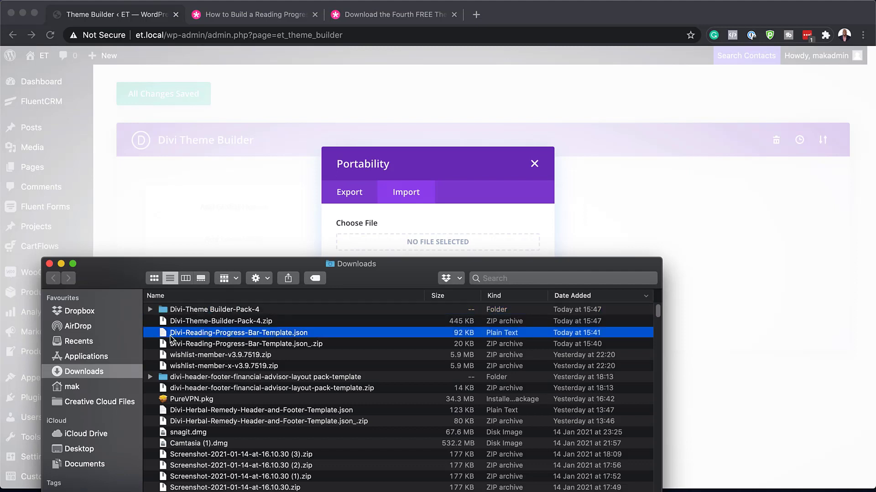
pyautogui.moveTo(163, 336); pyautogui.dragTo(379, 247)
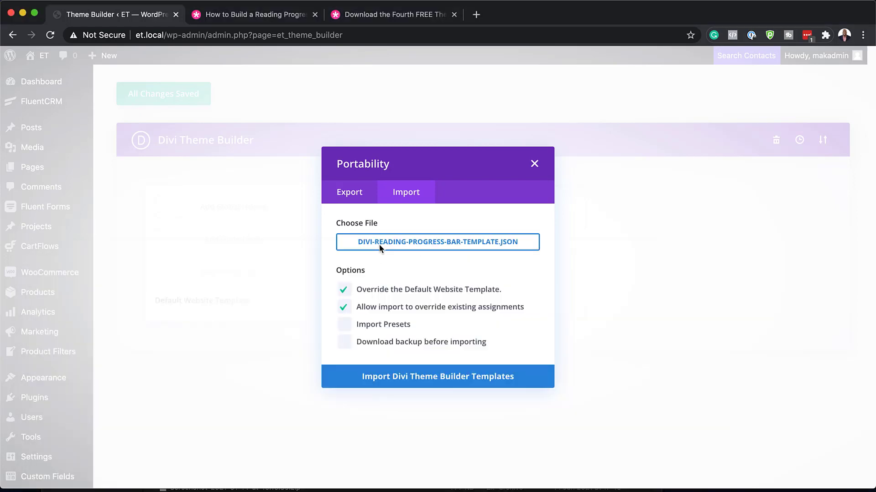
pyautogui.click(416, 376)
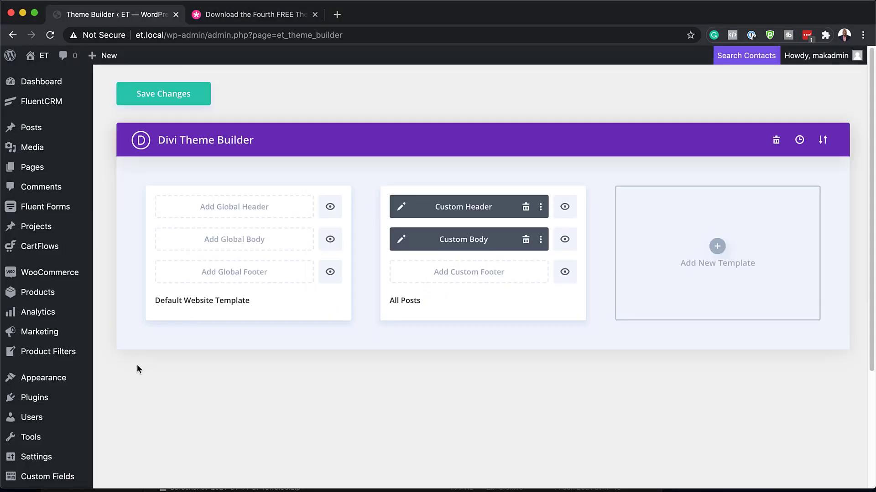
pyautogui.scroll(-2, 113, 381)
pyautogui.scroll(-3, 113, 383)
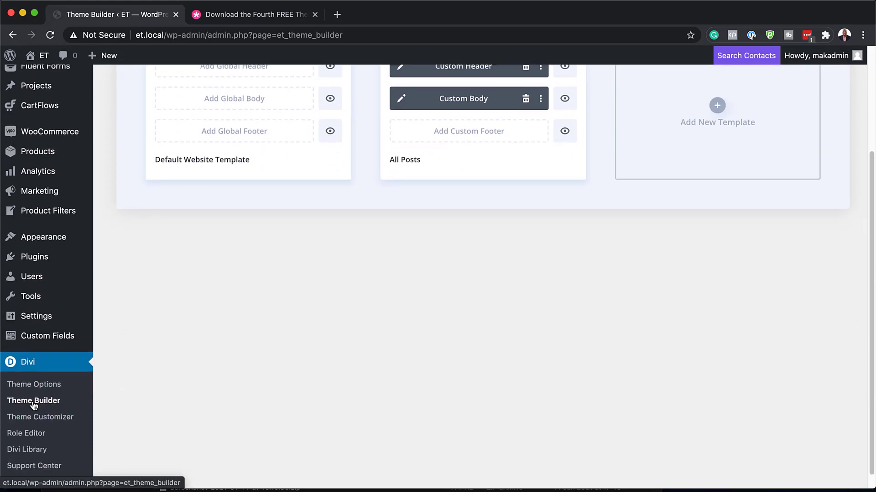
pyautogui.scroll(5, 410, 321)
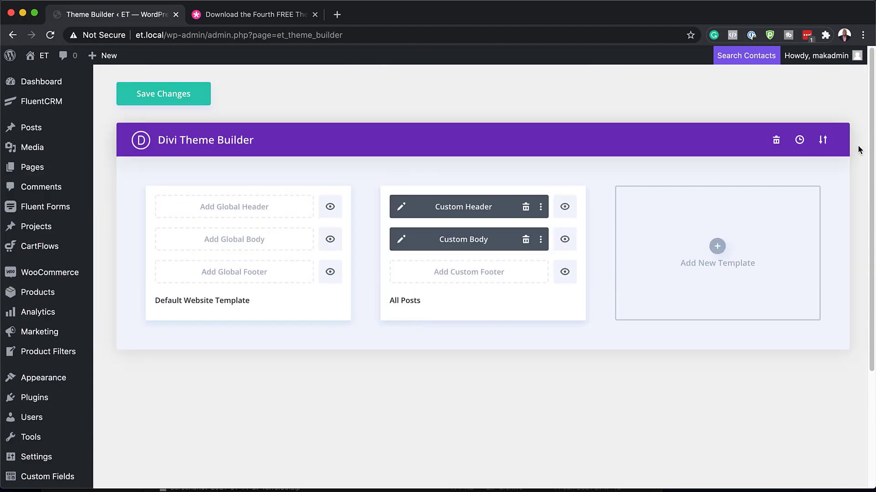
# Import theme-builder-pack-4-default-website-template.json from the pack folder via Portability.
pyautogui.click(822, 140)
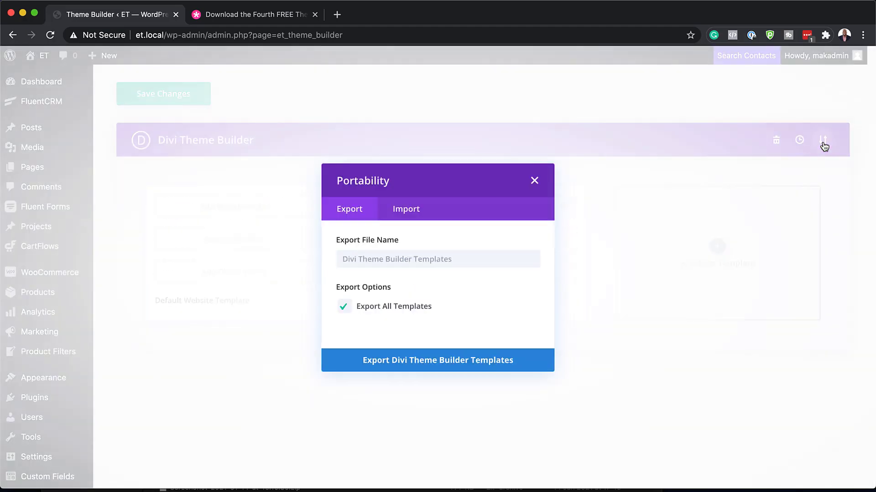
pyautogui.click(412, 212)
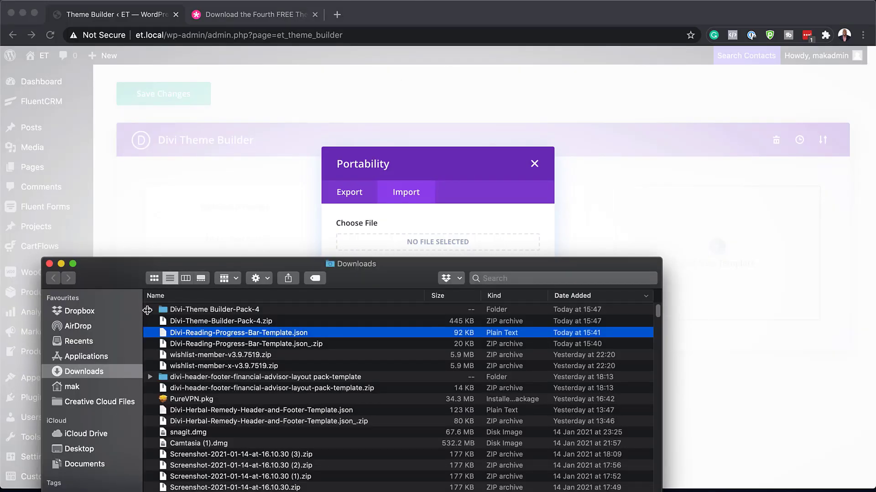
pyautogui.click(150, 310)
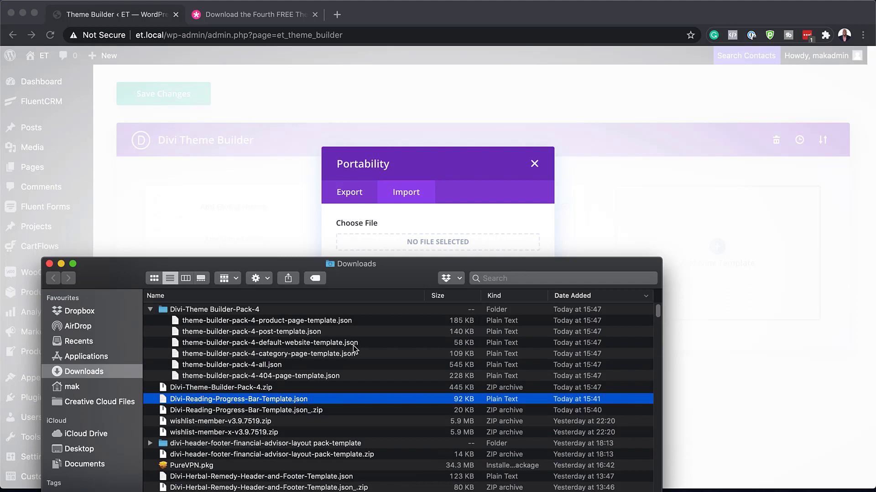
pyautogui.click(290, 344)
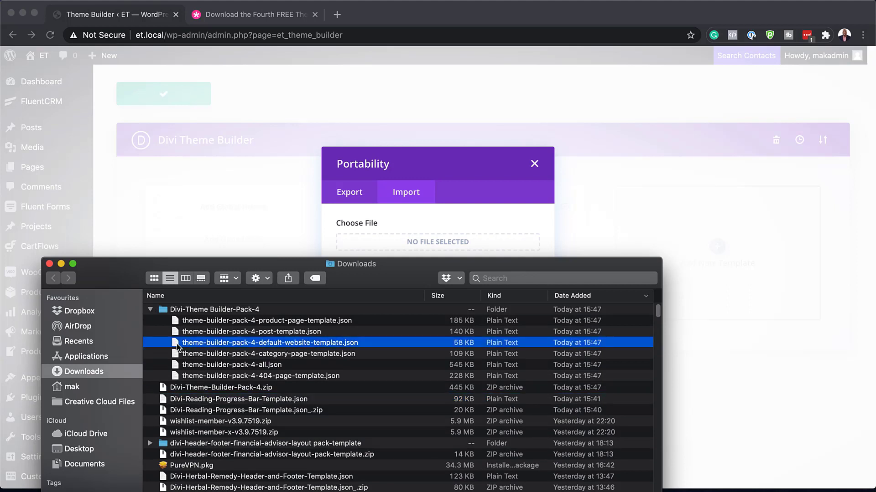
pyautogui.moveTo(175, 346); pyautogui.dragTo(378, 237)
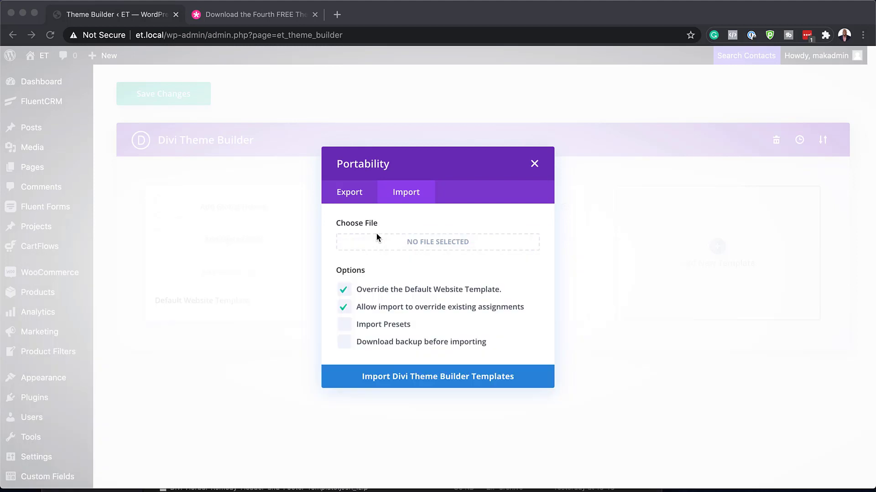
pyautogui.click(416, 377)
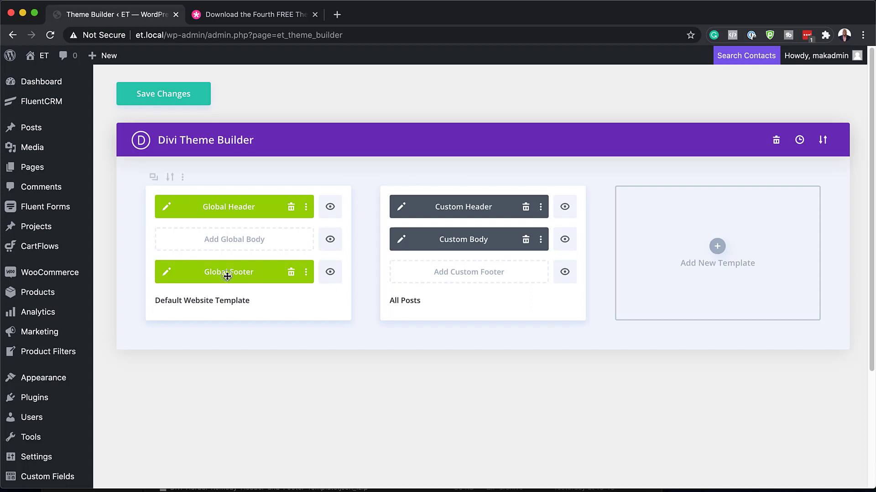
# Assign Global Footer to All Posts and start editing its Custom Header layout.
pyautogui.moveTo(228, 276); pyautogui.dragTo(445, 273)
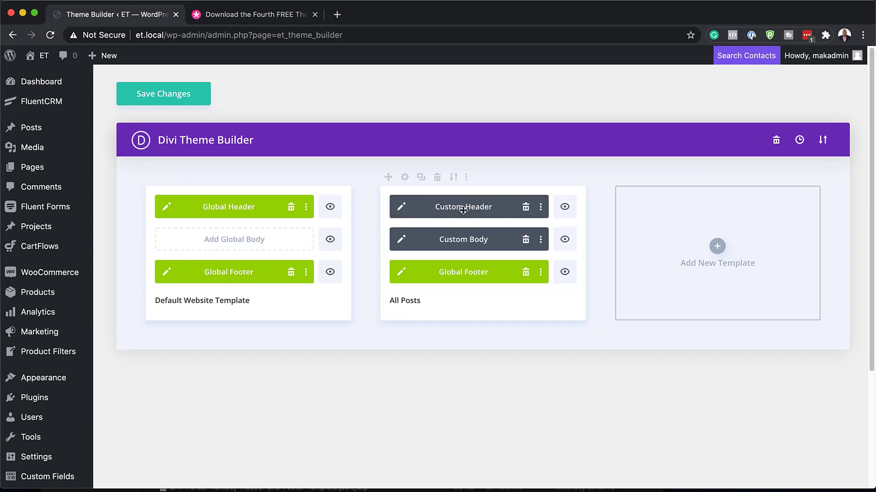
pyautogui.click(402, 210)
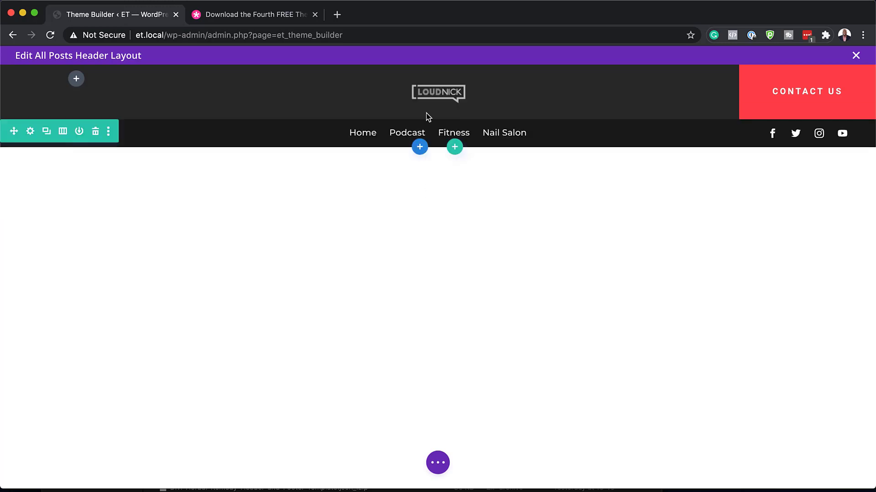
# Add a regular section with an empty single-column row below the header.
pyautogui.click(420, 147)
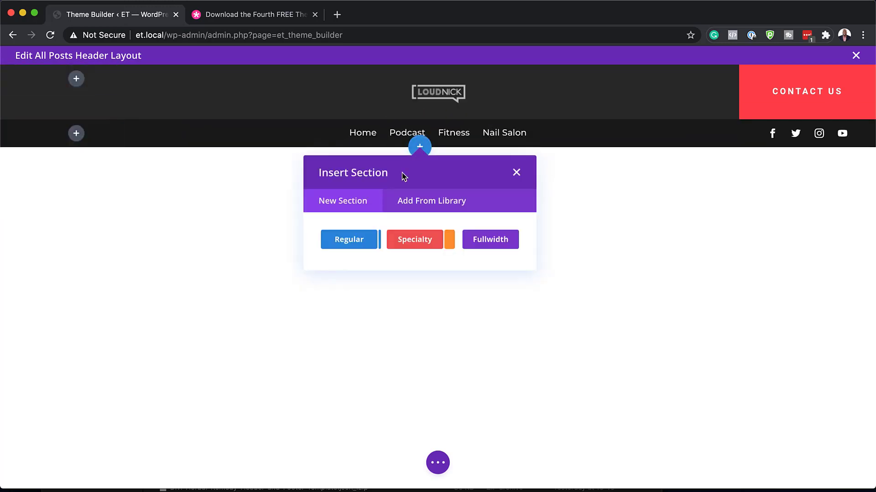
pyautogui.click(348, 241)
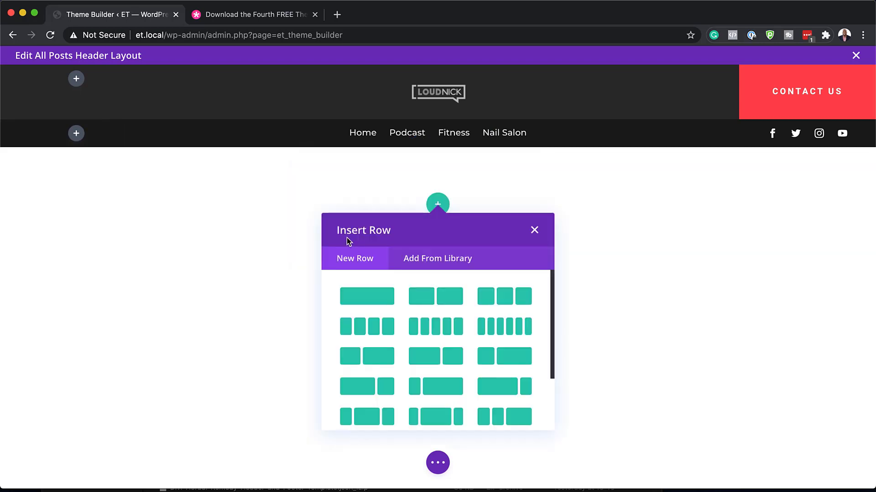
pyautogui.click(370, 298)
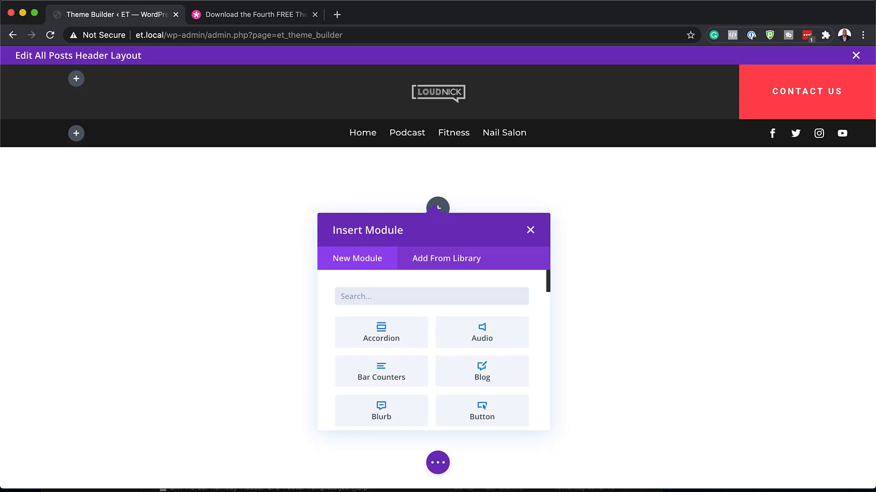
pyautogui.click(531, 230)
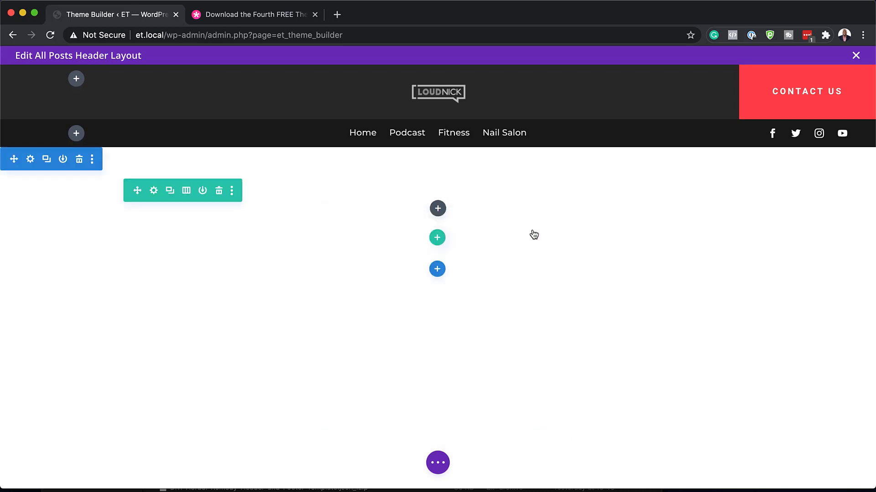
# Set the new section's top and bottom padding to 0px and save.
pyautogui.click(30, 159)
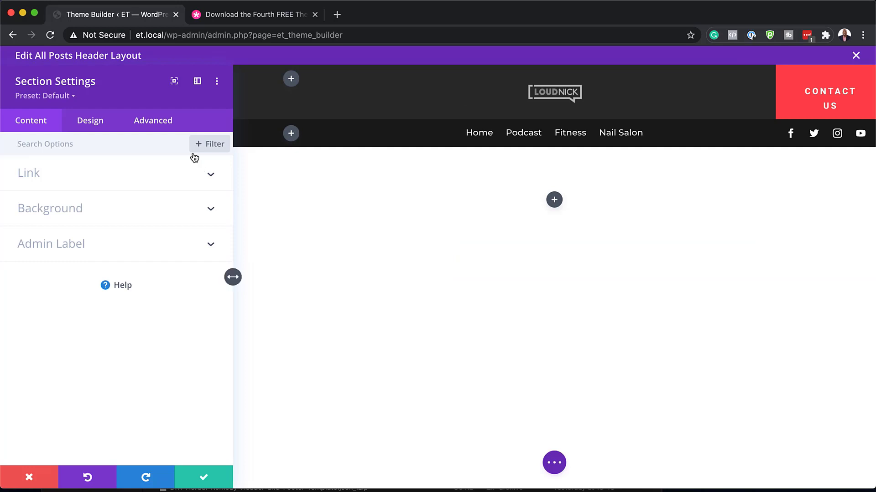
pyautogui.click(97, 124)
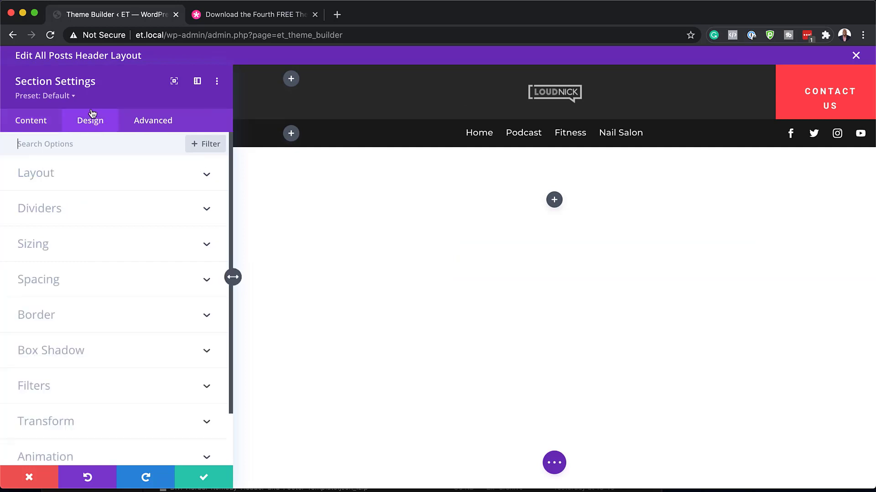
pyautogui.click(41, 280)
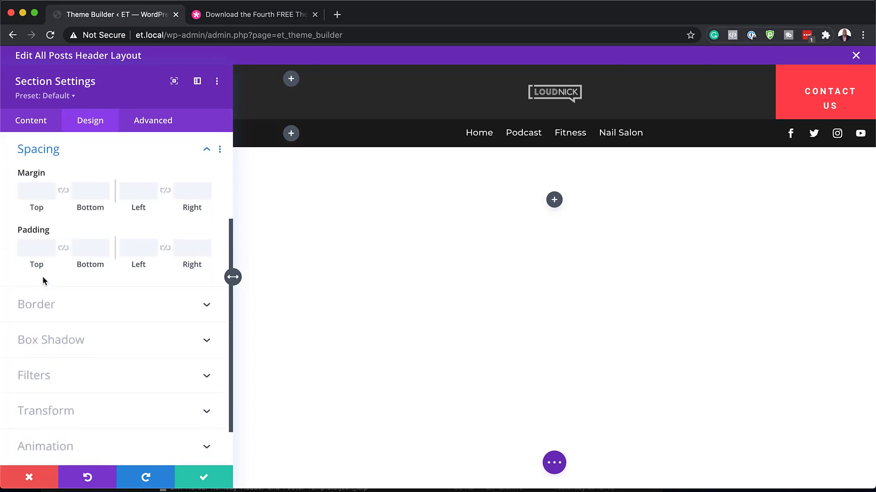
pyautogui.click(39, 252)
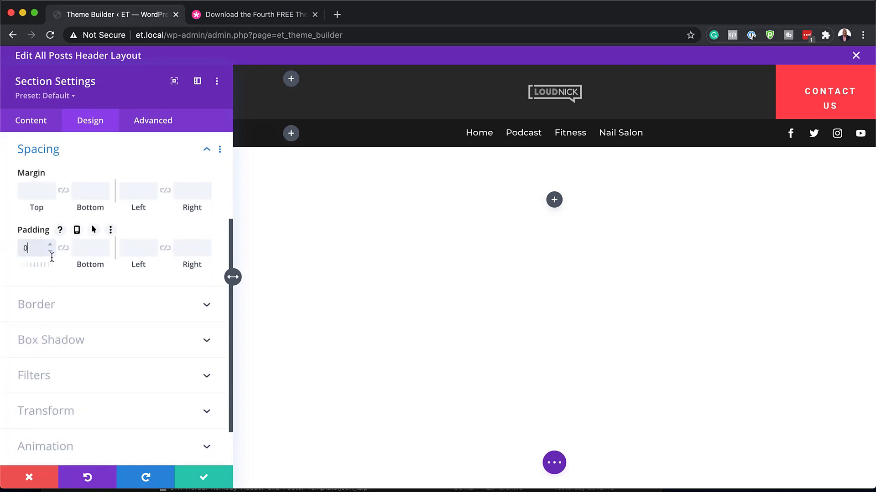
pyautogui.click(64, 249)
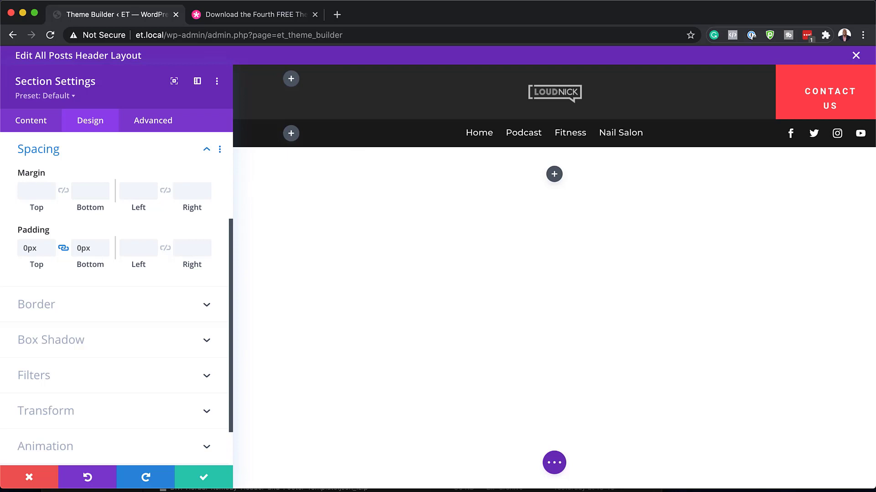
pyautogui.click(213, 478)
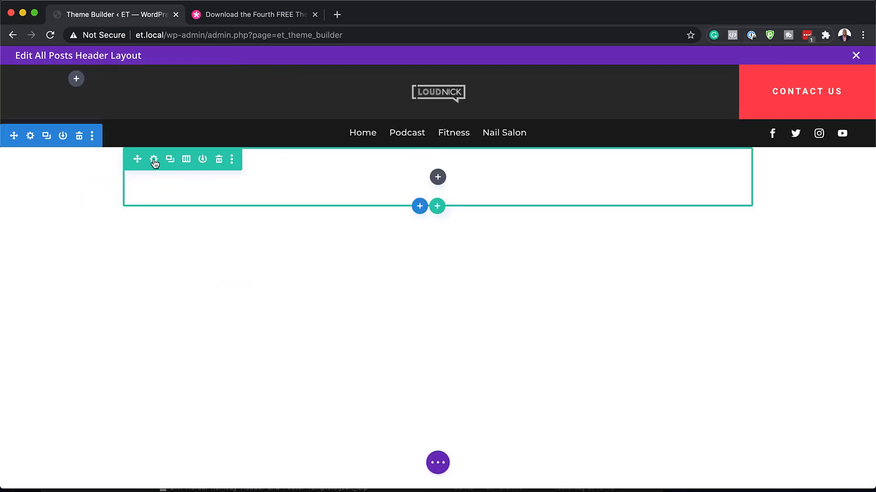
# Give the new row a #2b2b2b background colour.
pyautogui.click(154, 160)
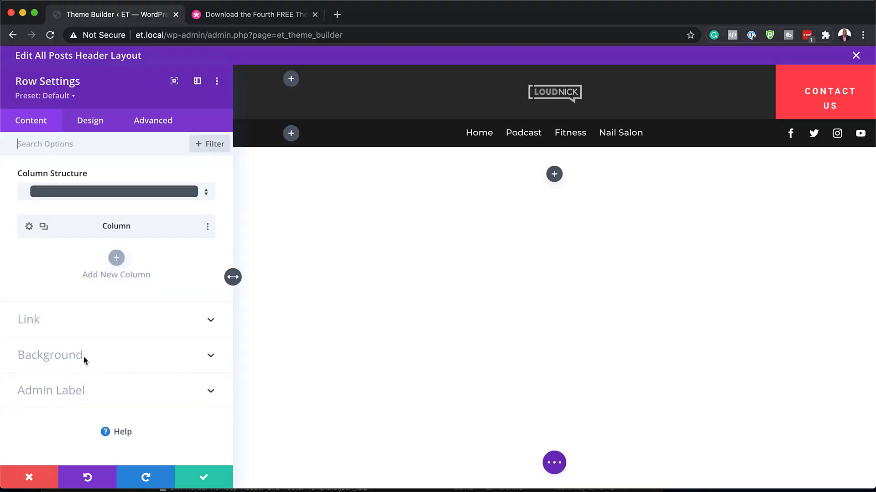
pyautogui.click(69, 358)
pyautogui.click(115, 290)
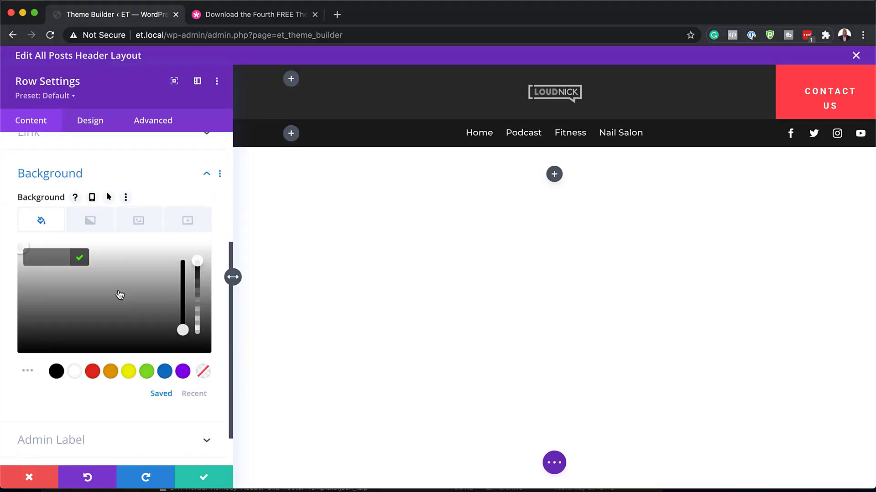
pyautogui.write('#2b2b2b')
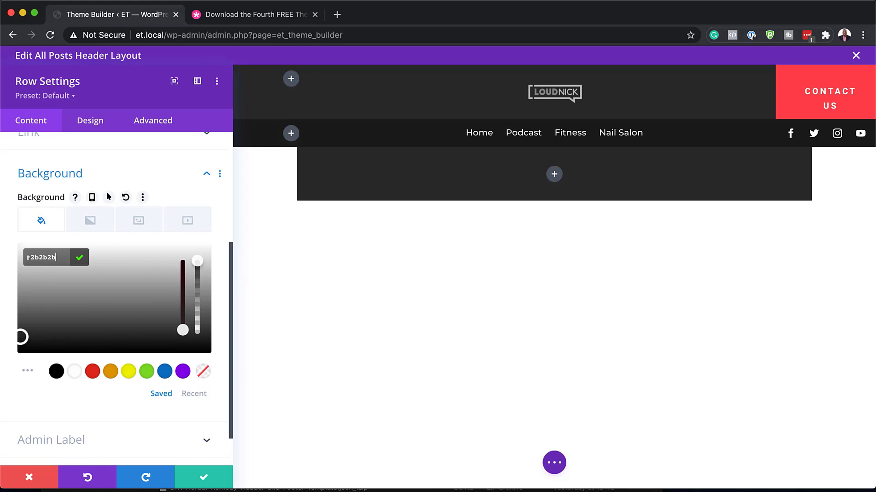
# Set the row's gutter width to 1 and its width and max width to 100%.
pyautogui.click(87, 128)
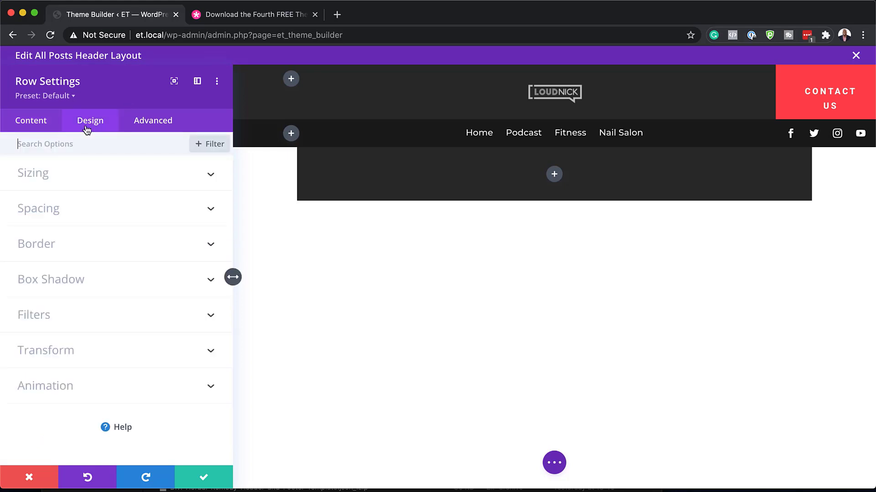
pyautogui.click(39, 173)
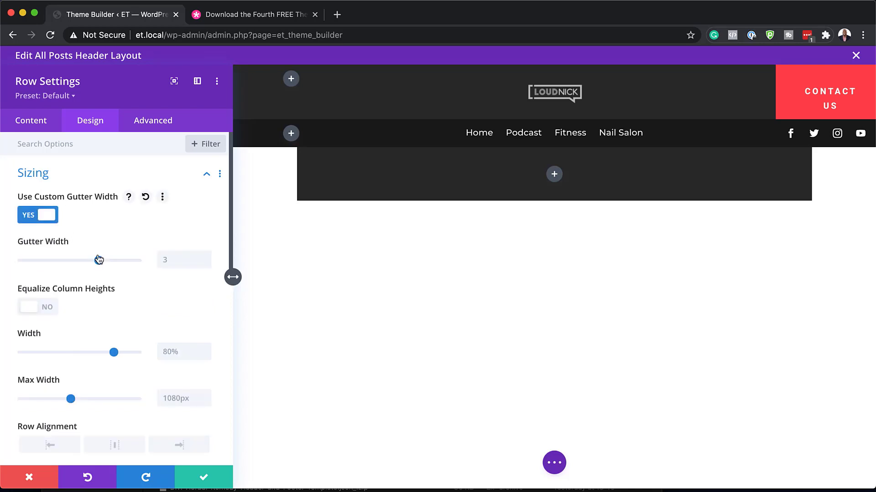
pyautogui.moveTo(98, 260); pyautogui.dragTo(1, 259)
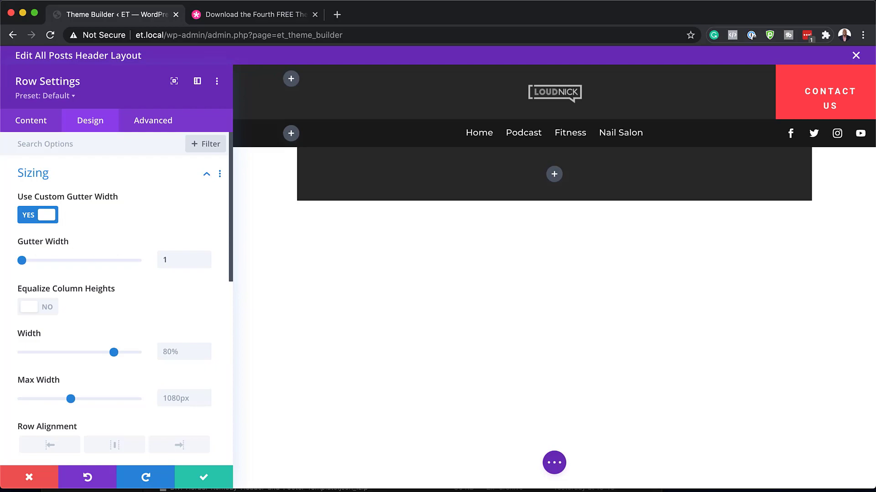
pyautogui.press('super+Tab')
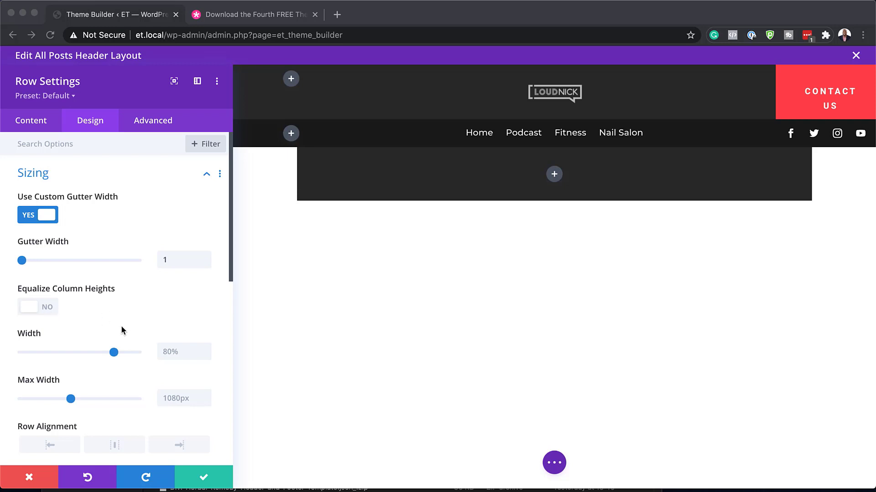
pyautogui.scroll(-2, 122, 326)
pyautogui.click(174, 312)
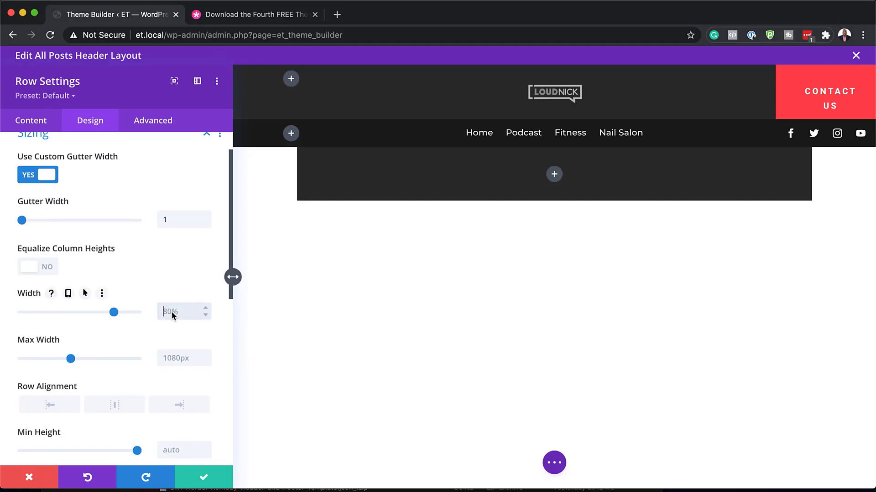
pyautogui.press('super+a')
pyautogui.write('100%')
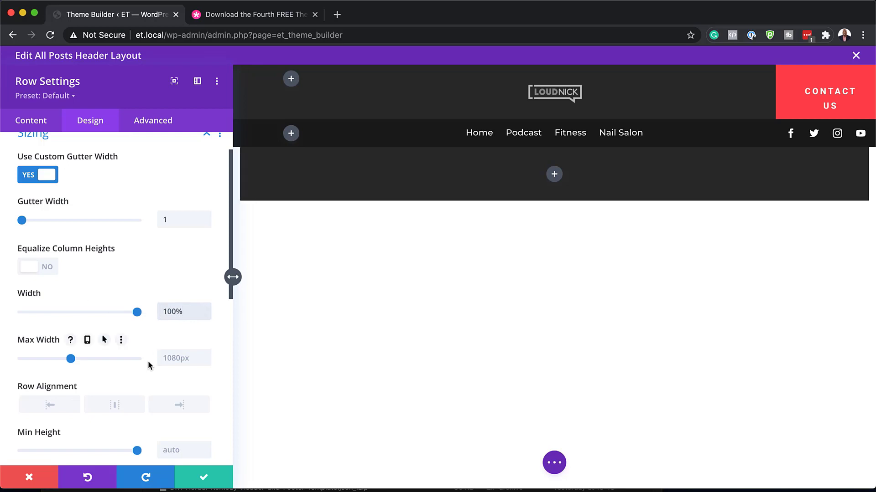
pyautogui.click(182, 359)
pyautogui.write('100%')
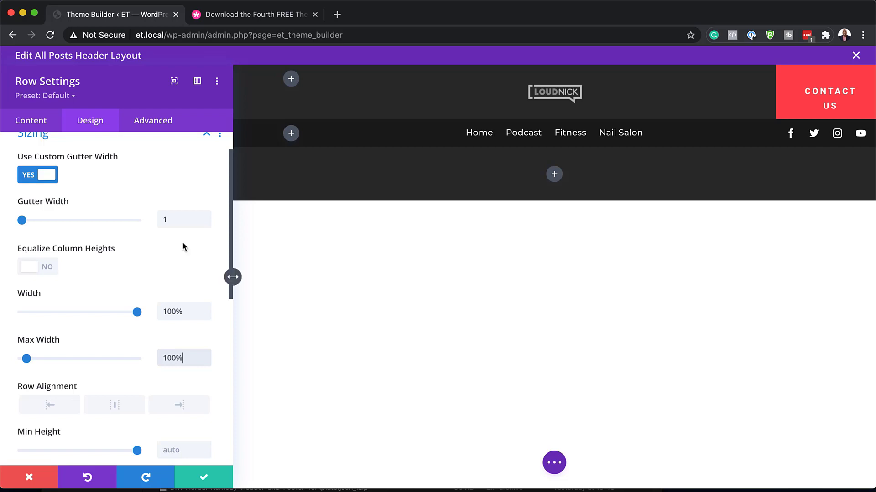
# Set the row's top and bottom padding to 0px and save the row settings.
pyautogui.scroll(-5, 113, 344)
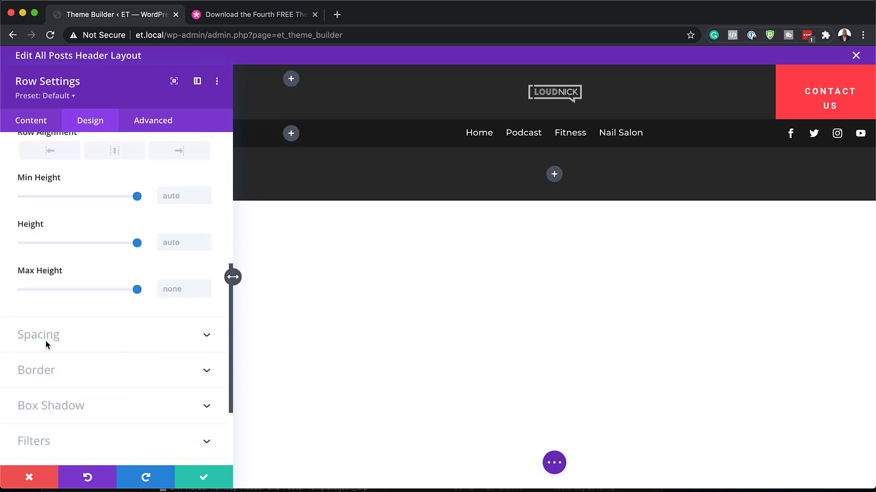
pyautogui.click(48, 341)
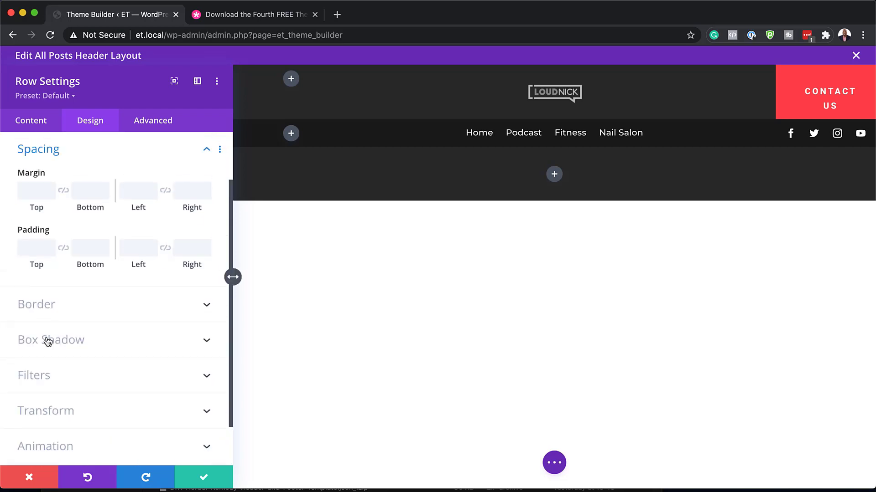
pyautogui.click(30, 253)
pyautogui.write('0px')
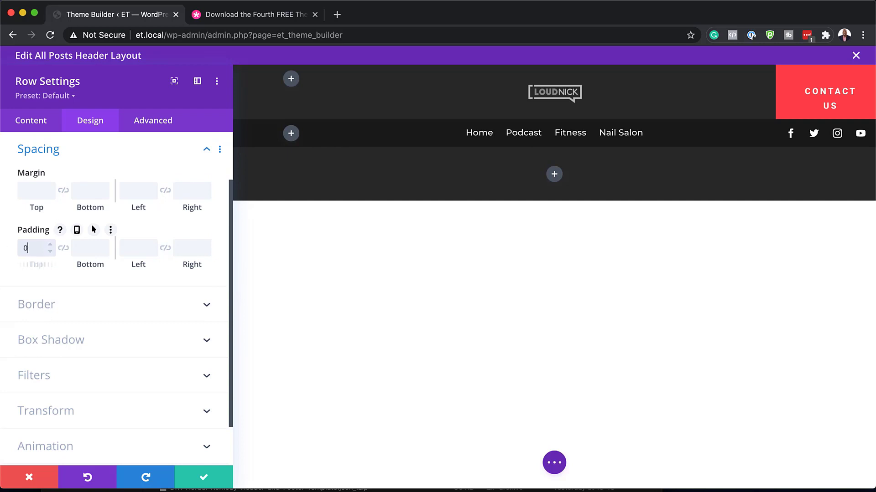
pyautogui.click(63, 248)
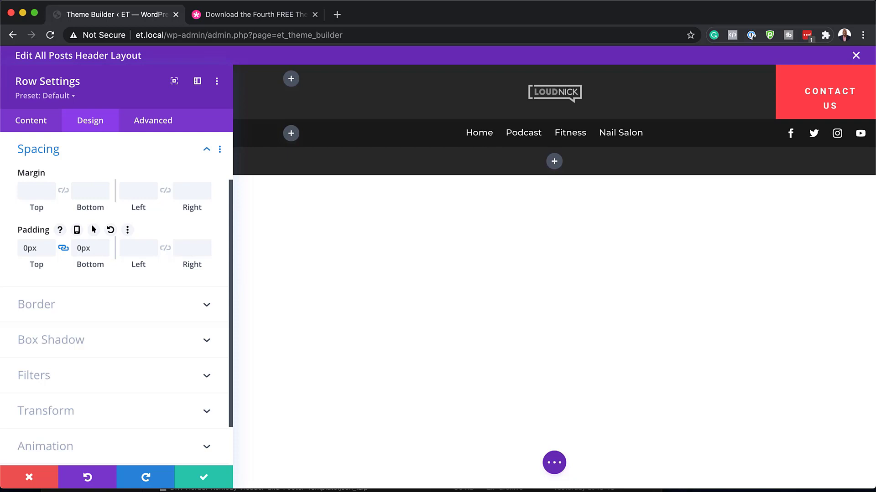
pyautogui.click(204, 477)
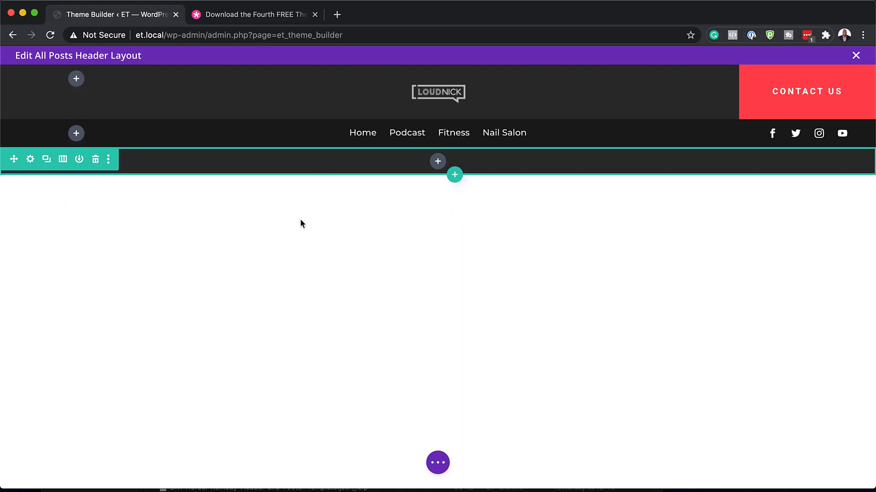
# Add a Divider module to the third section's empty column via the Layers panel.
pyautogui.click(438, 463)
pyautogui.click(789, 463)
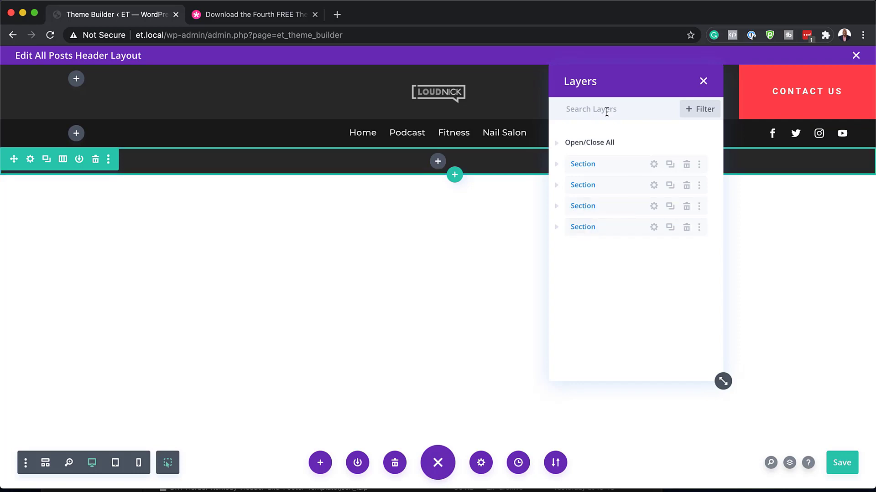
pyautogui.moveTo(625, 82); pyautogui.dragTo(609, 108)
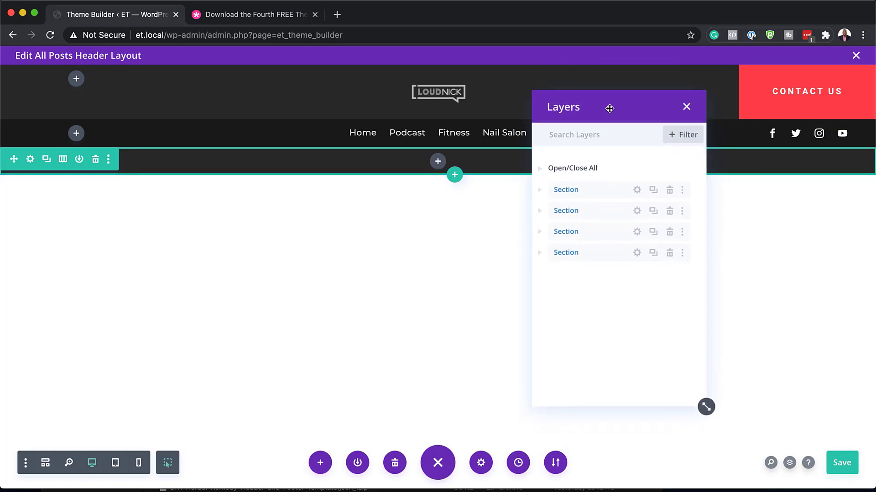
pyautogui.click(540, 232)
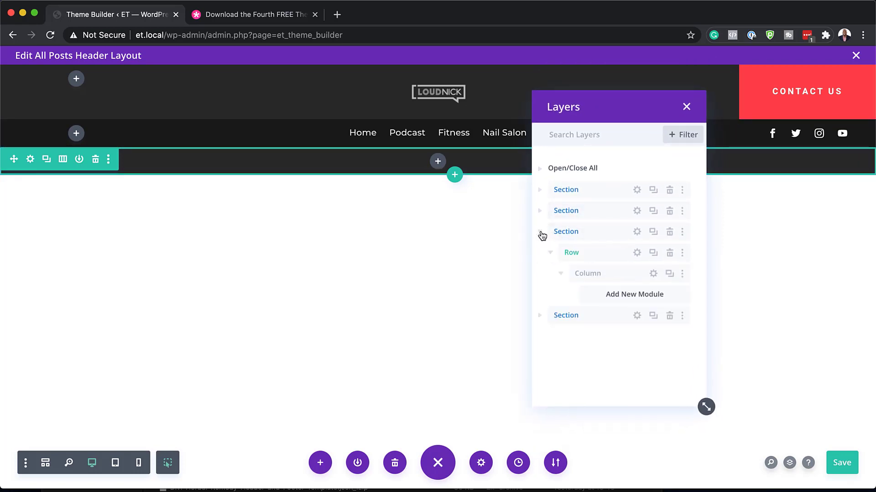
pyautogui.click(634, 295)
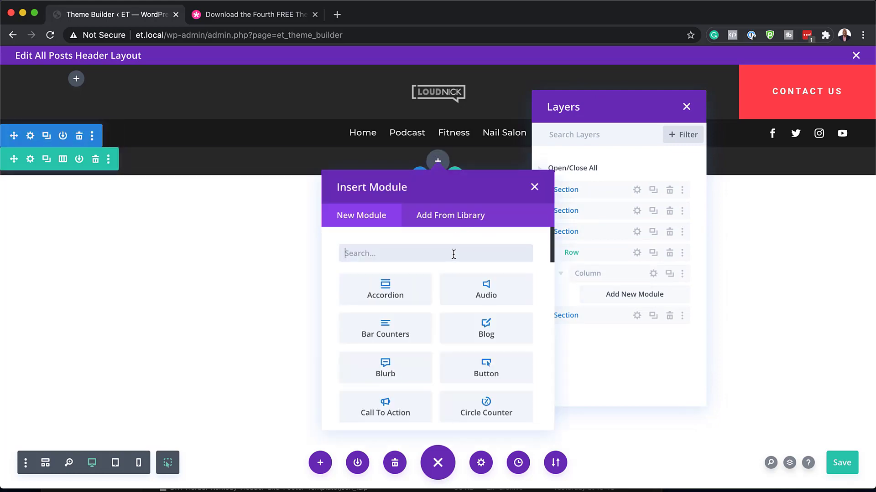
pyautogui.write('divi')
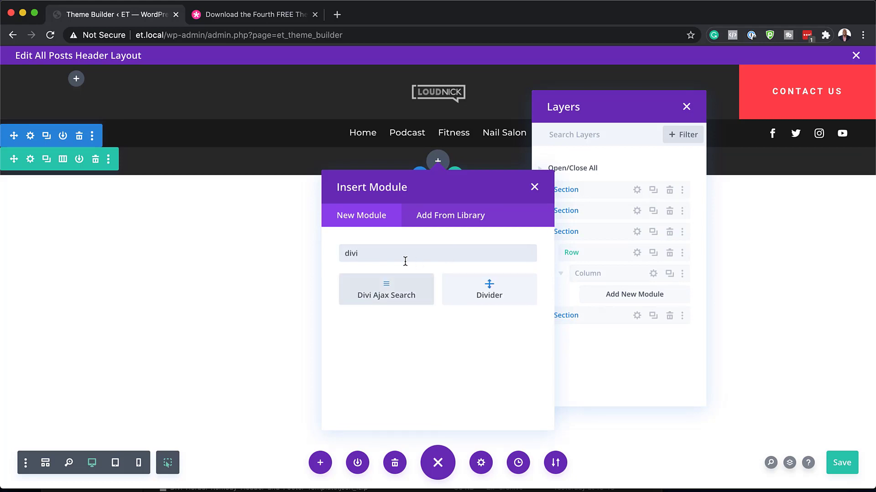
pyautogui.click(488, 287)
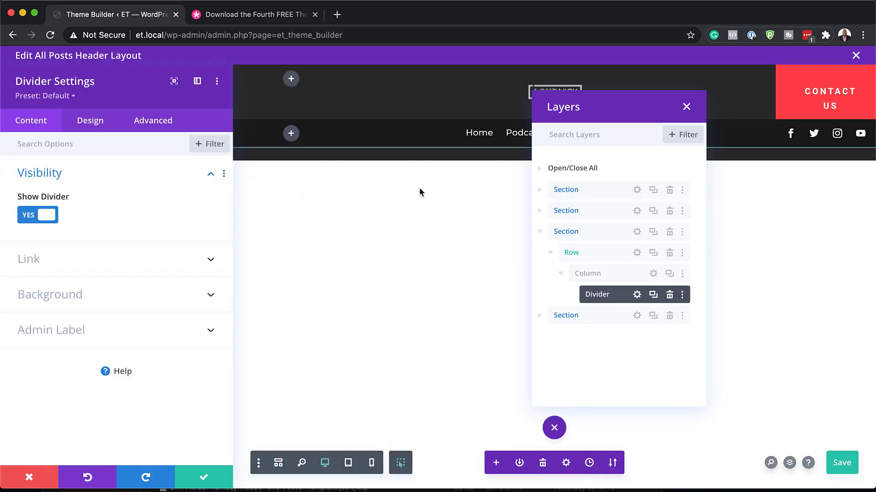
# Hide the divider line and give the divider a gradient background.
pyautogui.click(25, 218)
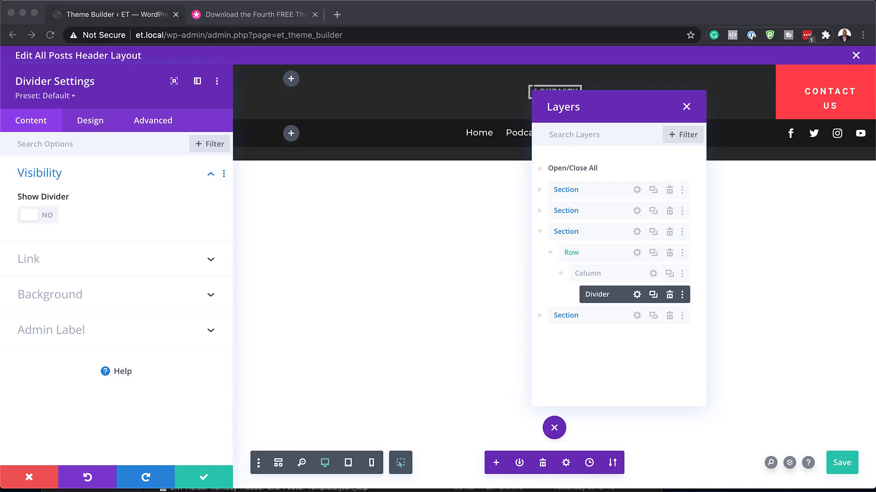
pyautogui.click(80, 295)
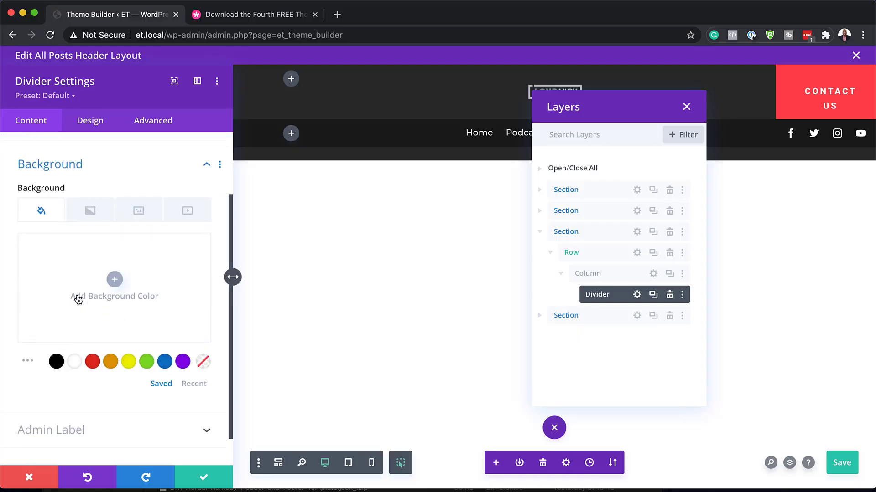
pyautogui.click(93, 202)
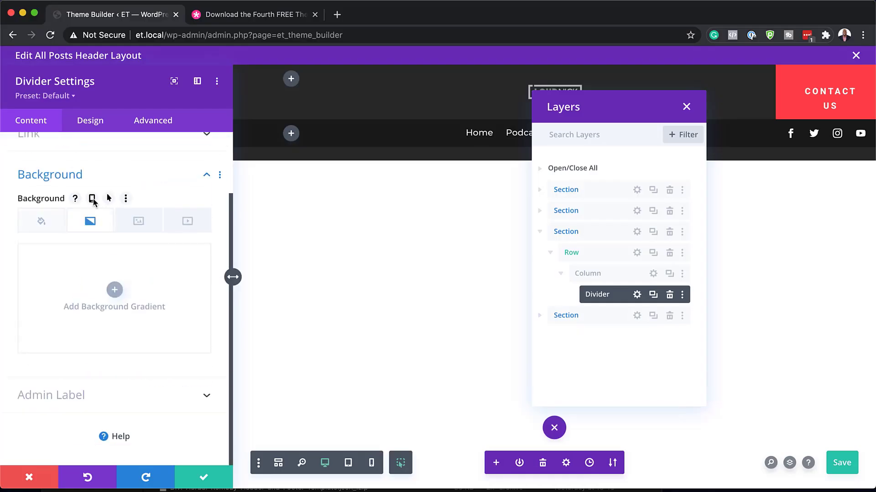
pyautogui.click(115, 290)
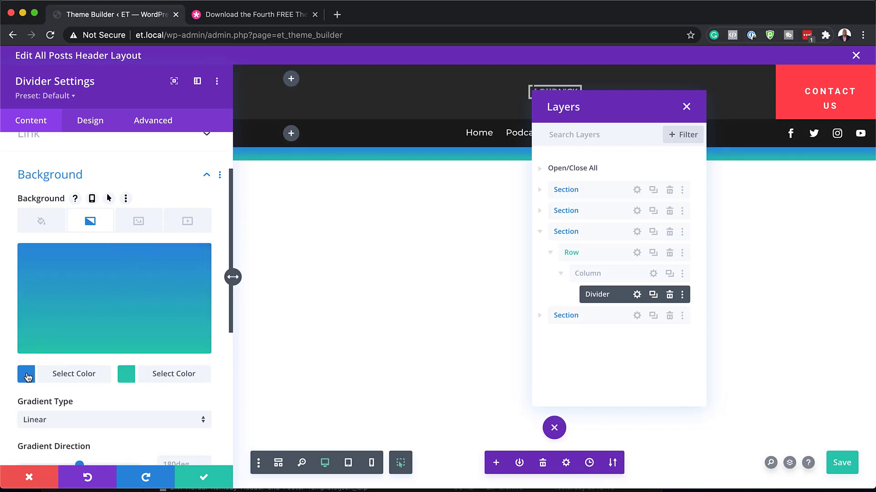
# Set the gradient stops to red #ff4349 and orange #fe7f47.
pyautogui.click(29, 375)
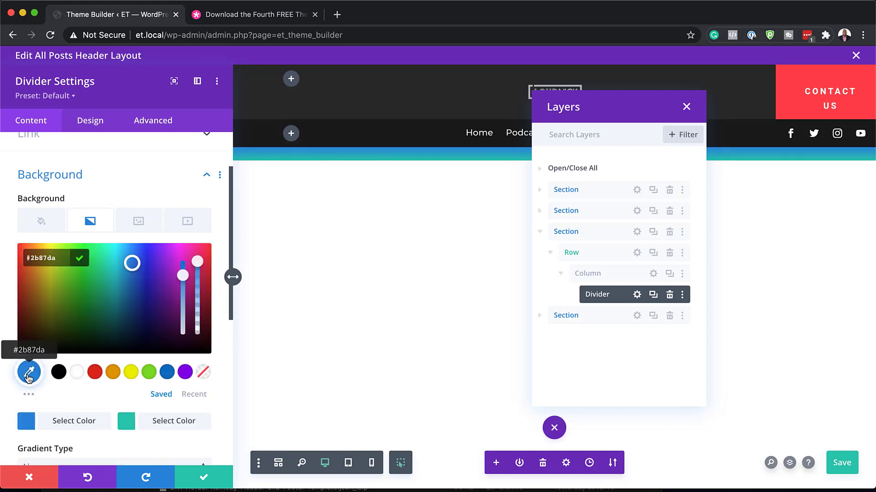
pyautogui.moveTo(69, 263); pyautogui.dragTo(28, 259)
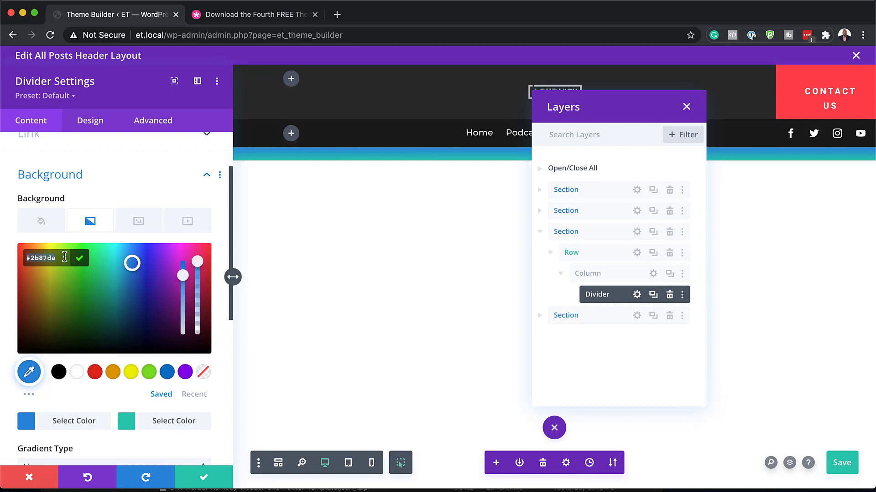
pyautogui.write('#ff4349')
pyautogui.press('Return')
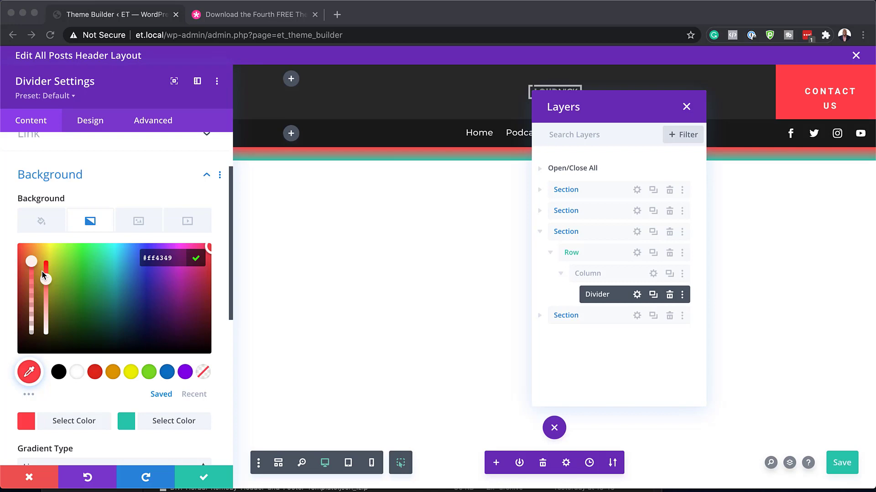
pyautogui.click(126, 425)
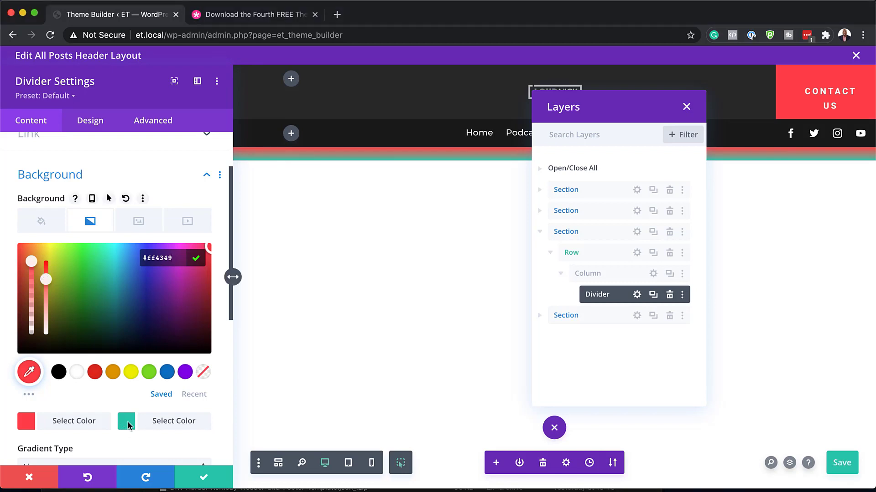
pyautogui.click(126, 425)
pyautogui.doubleClick(56, 256)
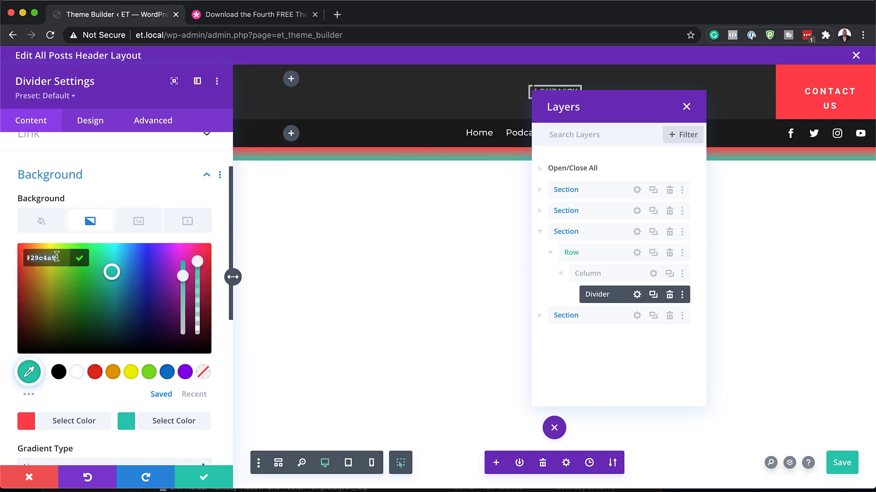
pyautogui.press('super+a')
pyautogui.write('#fe7f42')
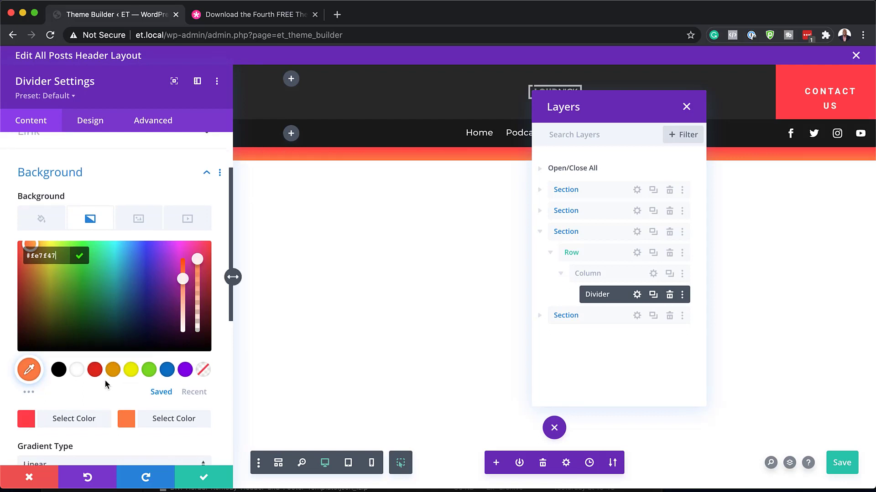
# Set the gradient direction to 90deg.
pyautogui.scroll(-5, 105, 379)
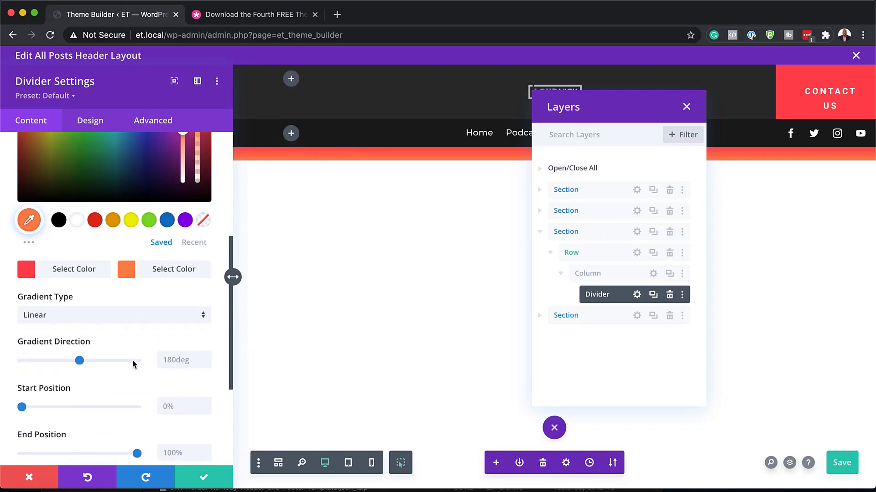
pyautogui.click(178, 360)
pyautogui.write('90')
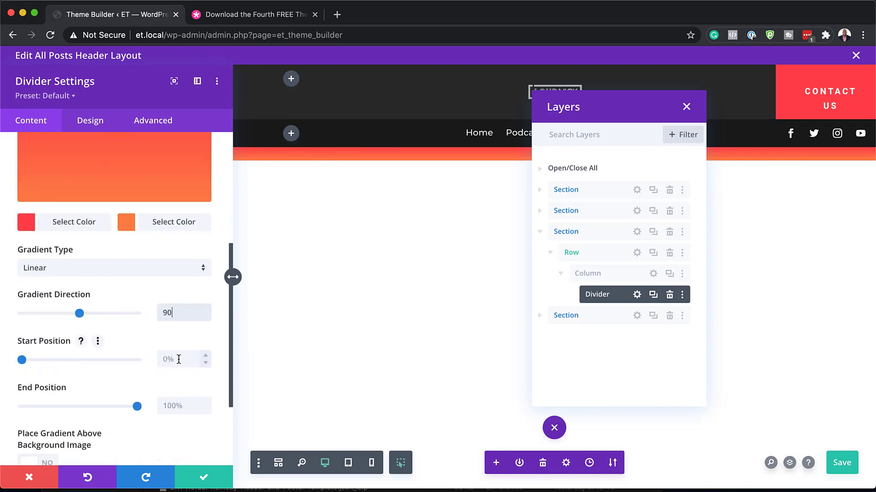
pyautogui.press('Return')
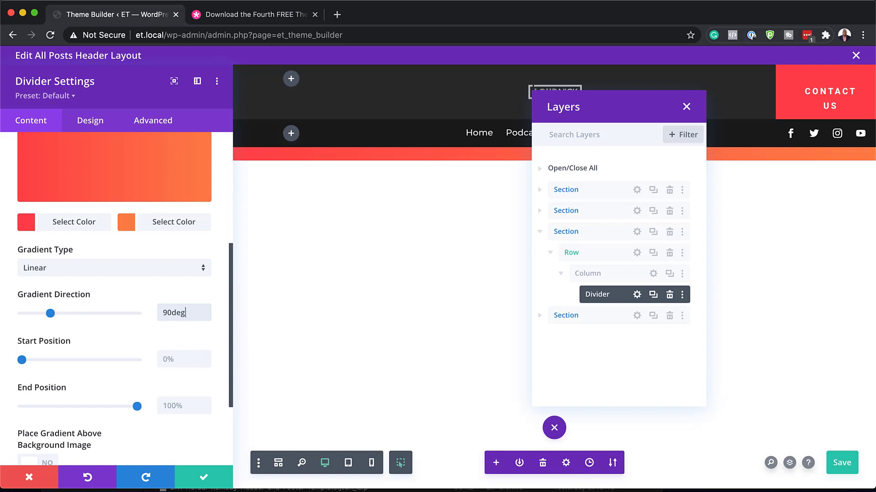
# Set the divider's height to 20px under Design > Sizing.
pyautogui.click(93, 126)
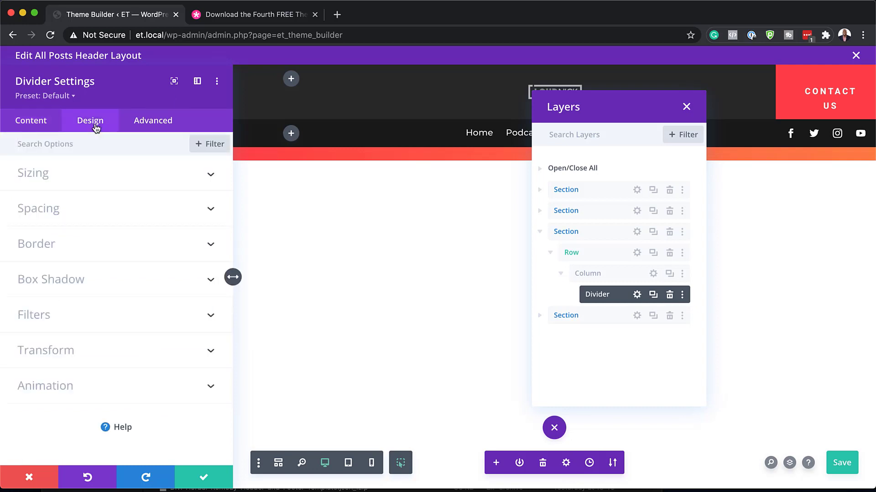
pyautogui.click(51, 179)
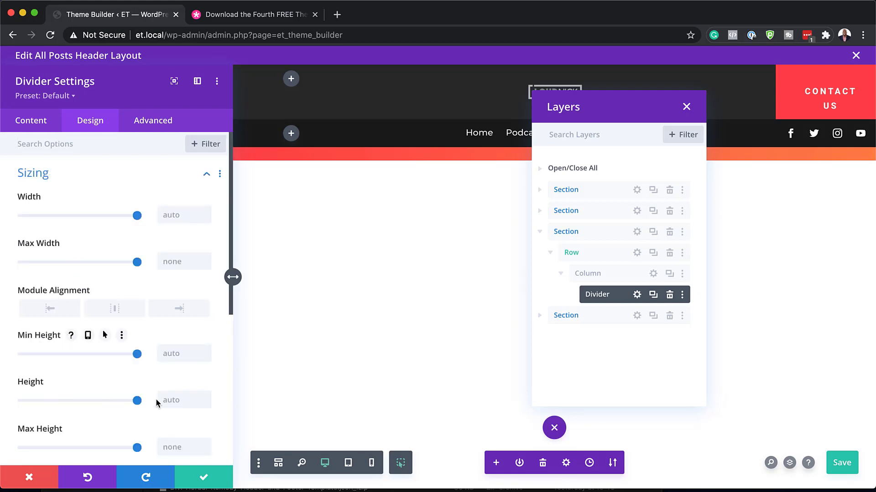
pyautogui.click(174, 400)
pyautogui.write('20')
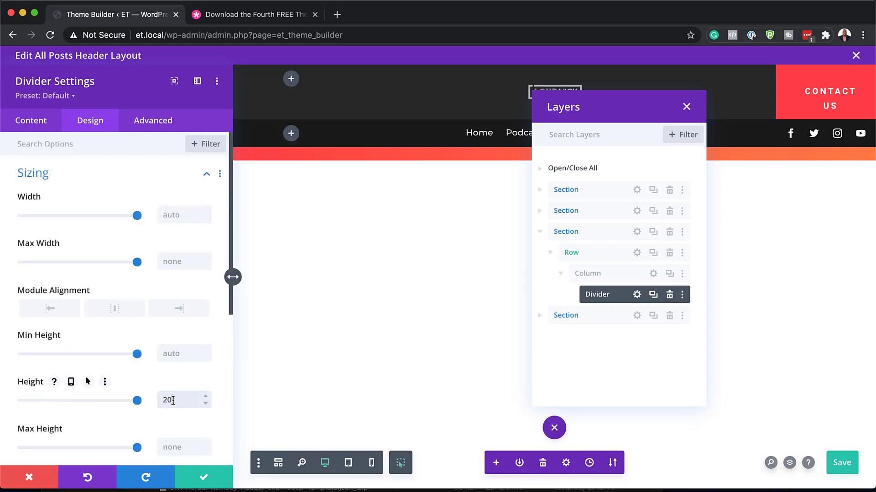
pyautogui.write('px')
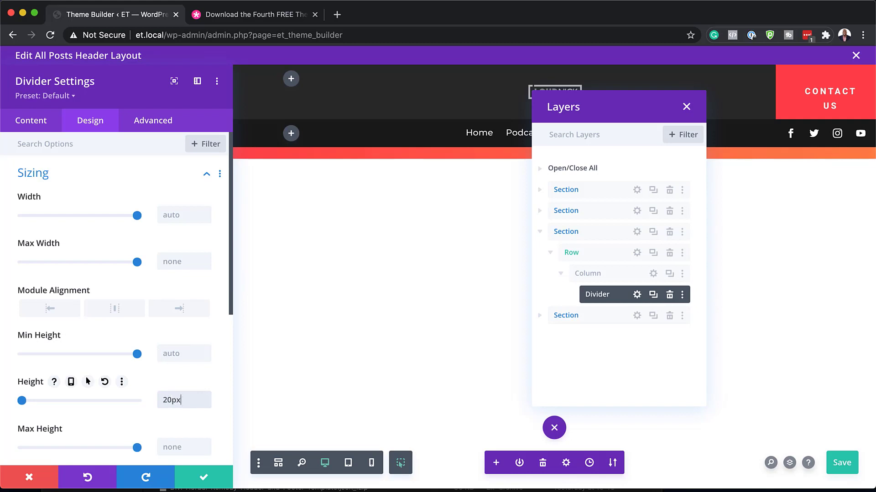
pyautogui.press('super+Tab')
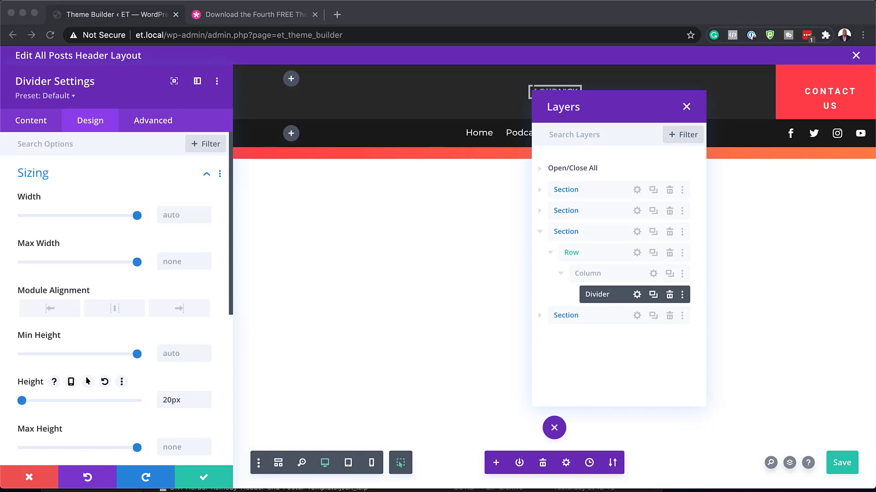
pyautogui.click(152, 121)
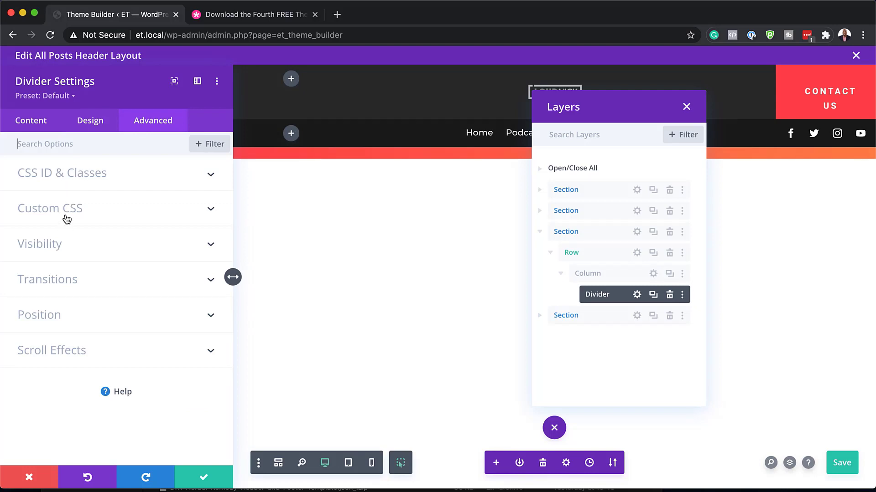
# Give the gradient Divider the CSS ID 'scrollBar' and save its settings.
pyautogui.click(79, 176)
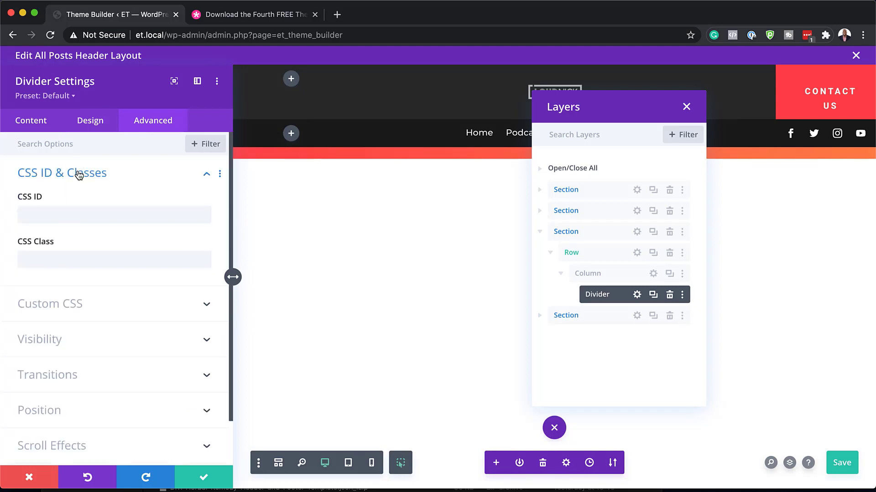
pyautogui.click(54, 218)
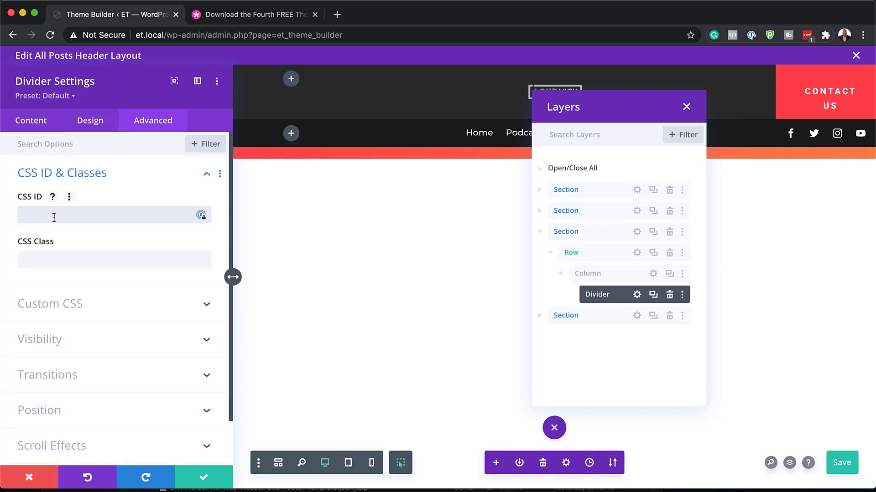
pyautogui.write('scrollBar')
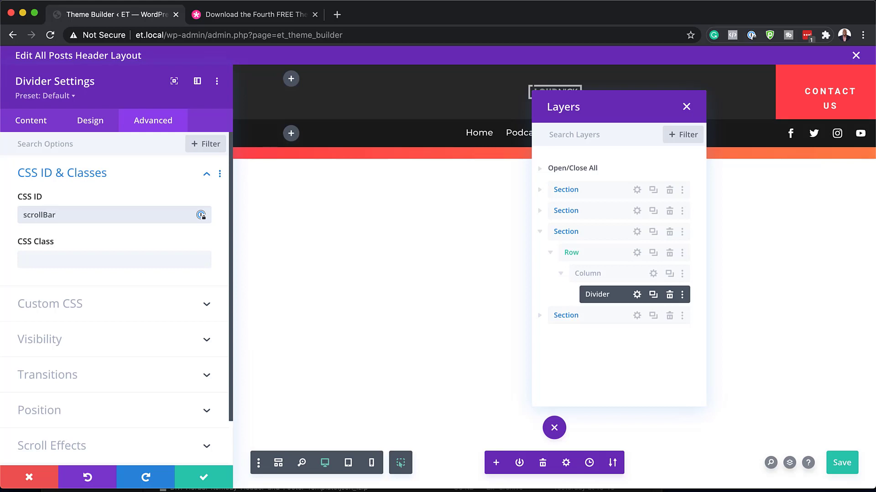
pyautogui.click(204, 477)
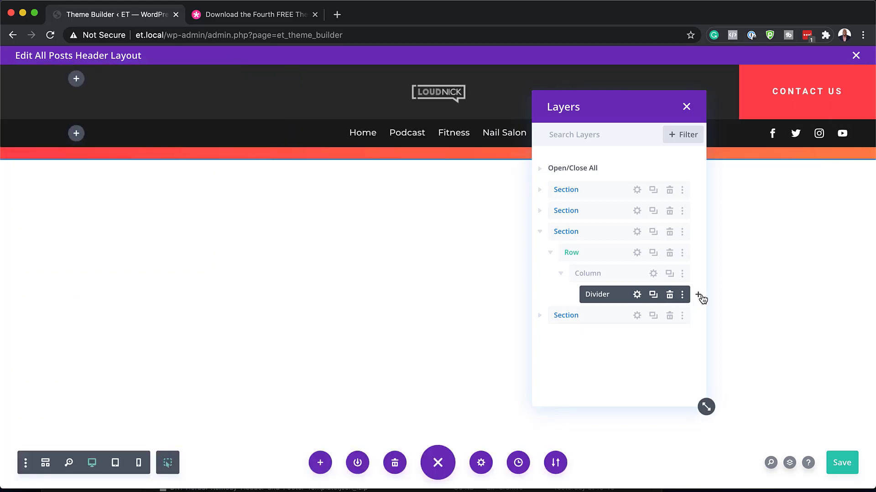
# Add a Text module below the gradient Divider and save the layout.
pyautogui.click(699, 296)
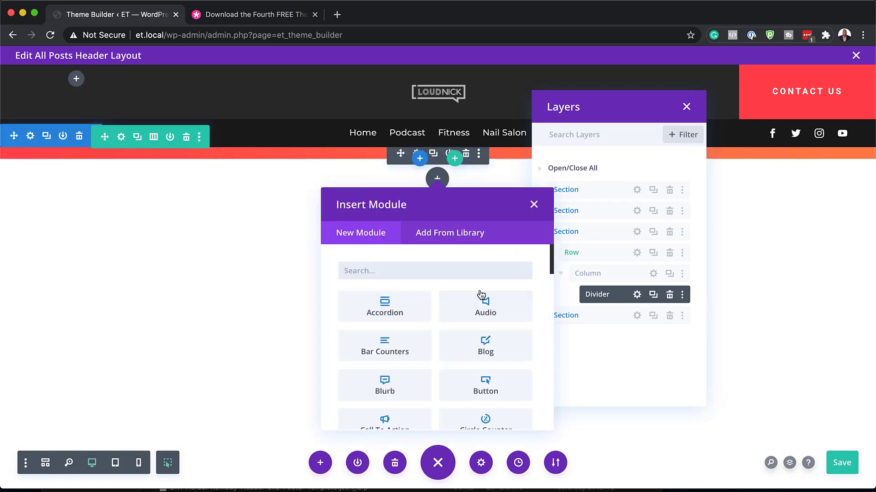
pyautogui.write('text')
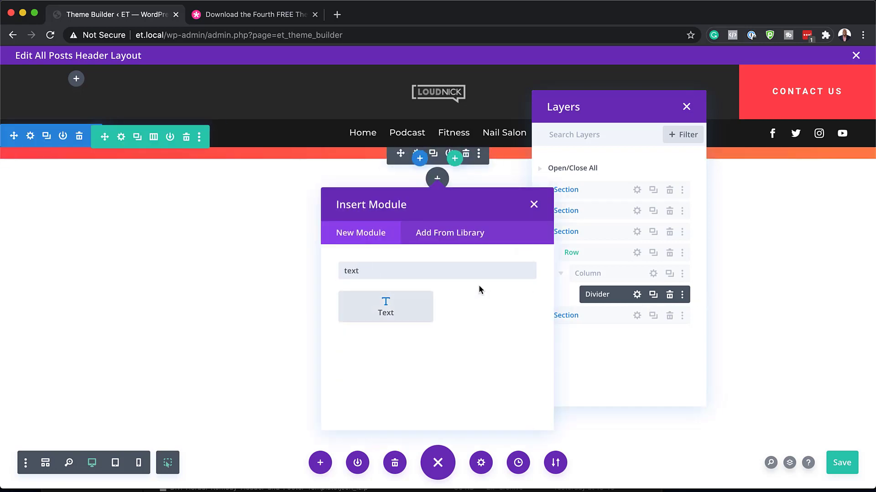
pyautogui.click(405, 317)
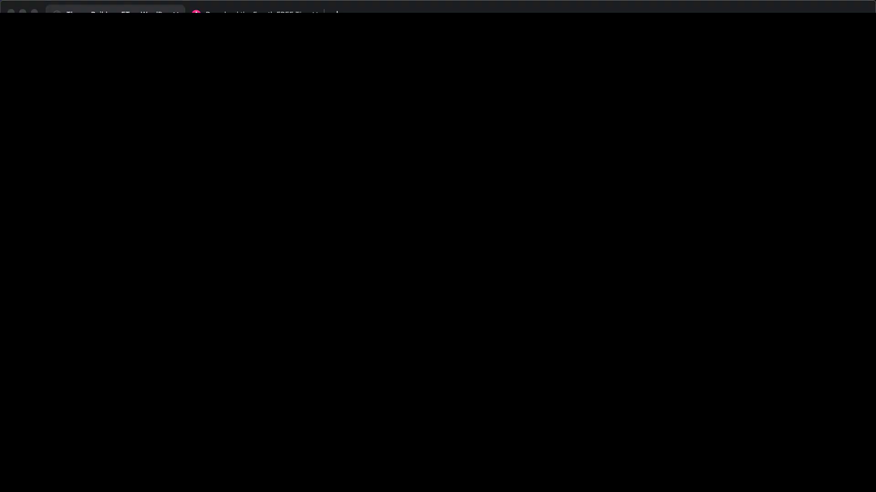
pyautogui.hotkey('ctrl', 's')
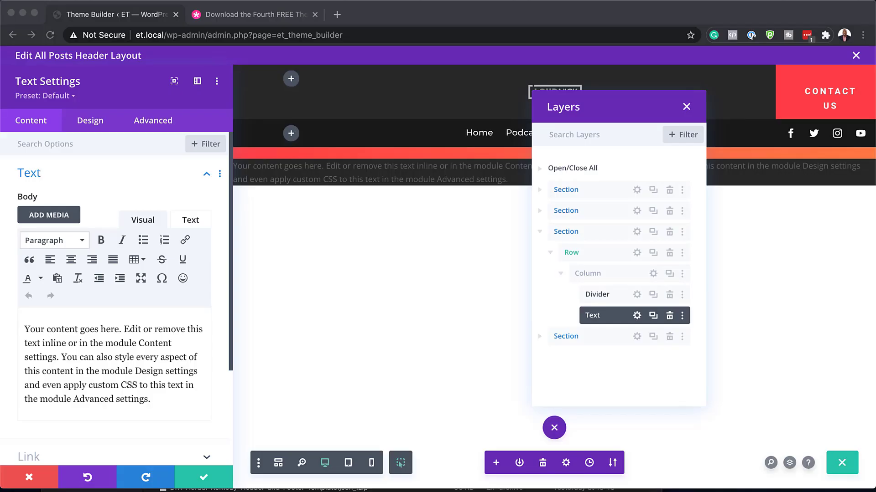
# Replace the Text module body with the HTML '<p>Reading Progress: <span></span></p>'.
pyautogui.click(188, 223)
pyautogui.click(188, 222)
pyautogui.press('super+a')
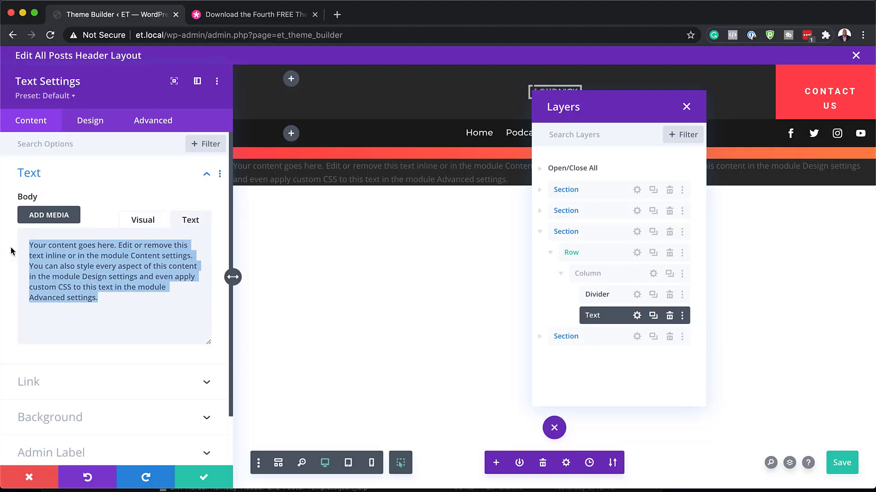
pyautogui.press('BackSpace')
pyautogui.write('<p>Reading Progress: <span></span></p>')
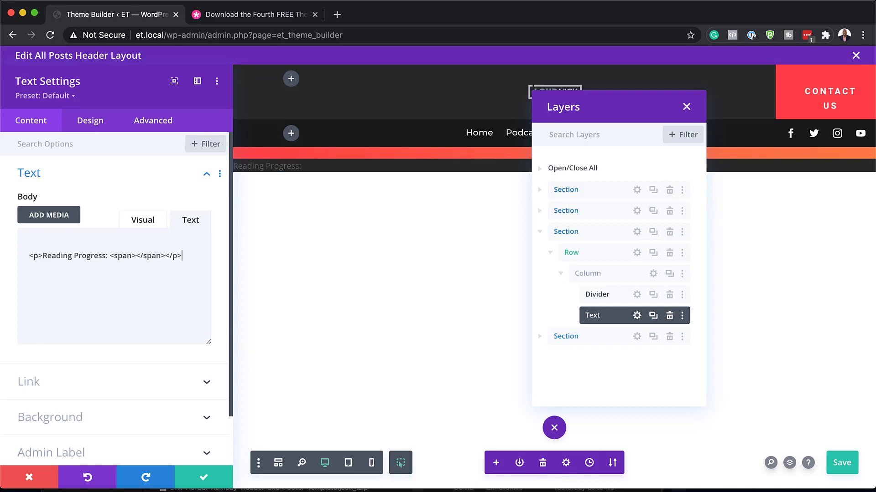
# Style the label text as bold, uppercase Heebo.
pyautogui.click(101, 129)
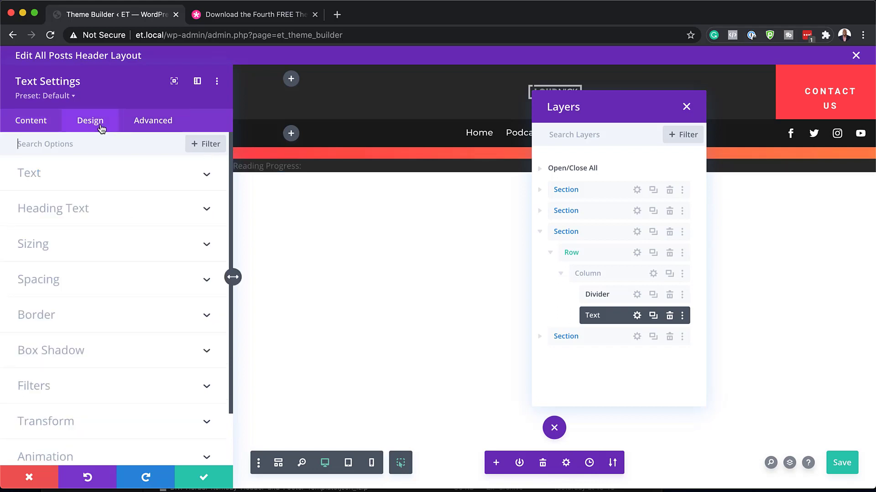
pyautogui.click(75, 176)
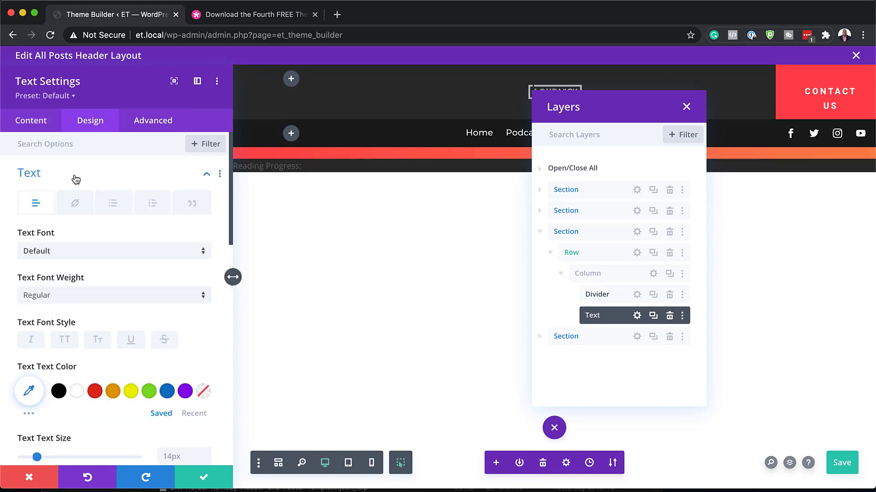
pyautogui.click(63, 253)
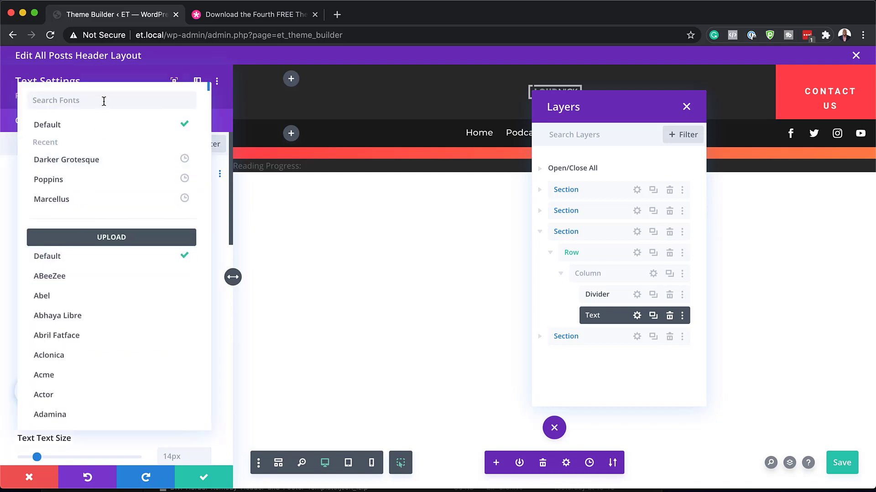
pyautogui.write('heeb')
pyautogui.click(103, 124)
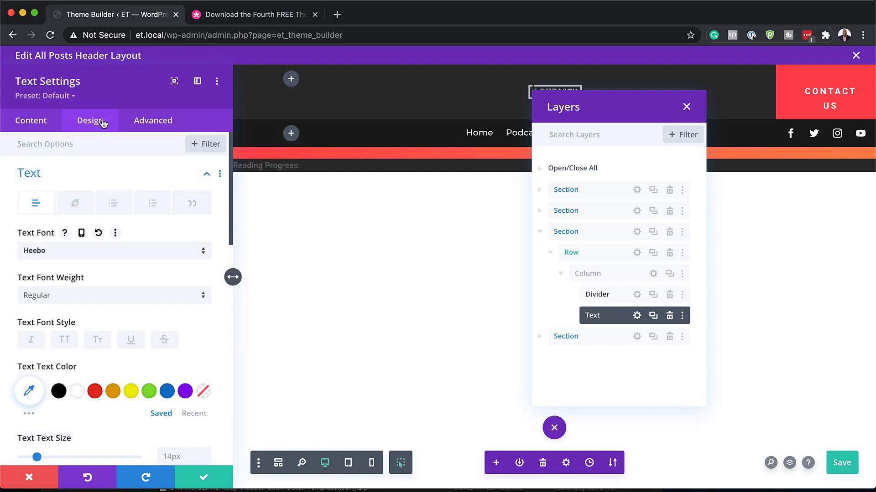
pyautogui.click(90, 298)
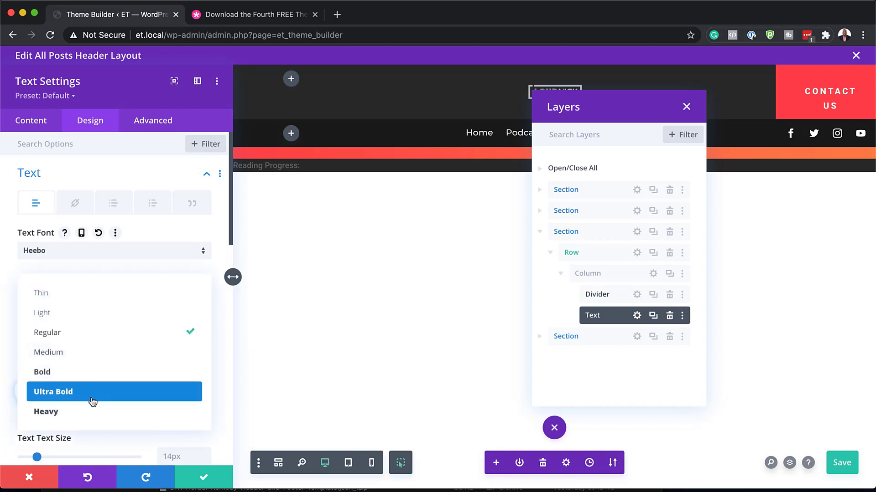
pyautogui.click(95, 373)
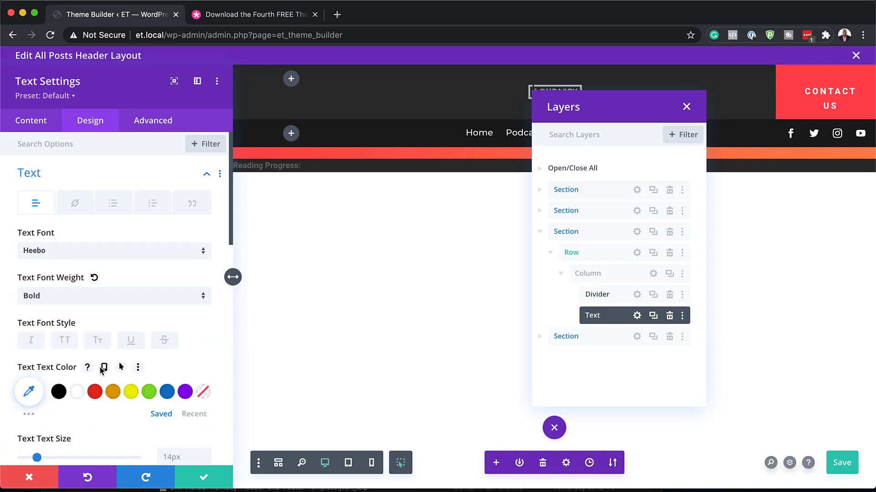
pyautogui.scroll(-2, 100, 411)
pyautogui.click(66, 299)
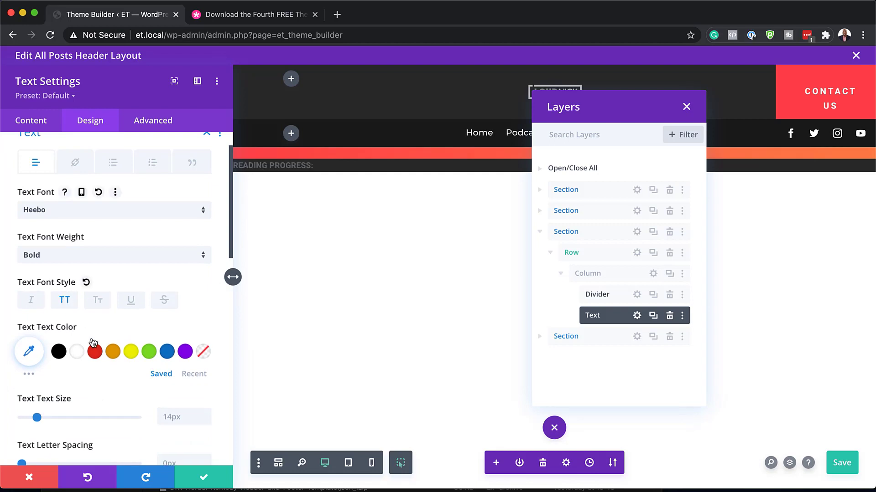
# Make the label white at 13px with 3px letter spacing, then save.
pyautogui.scroll(-4, 91, 338)
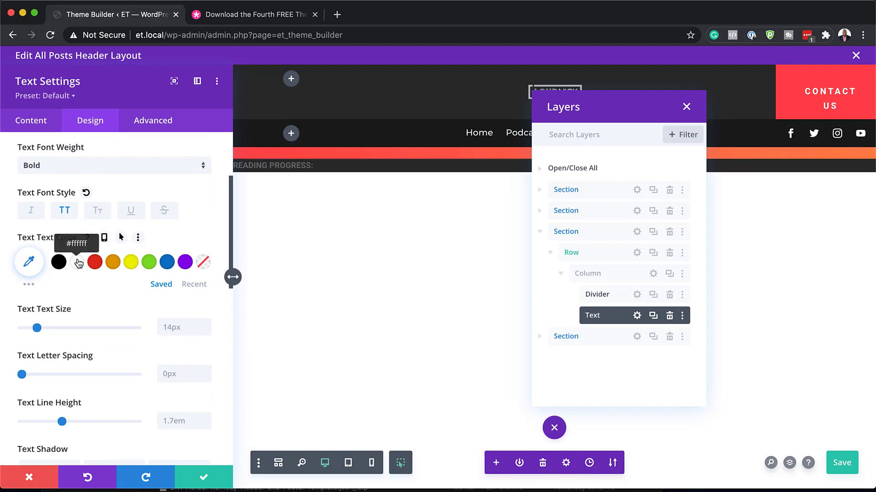
pyautogui.click(77, 263)
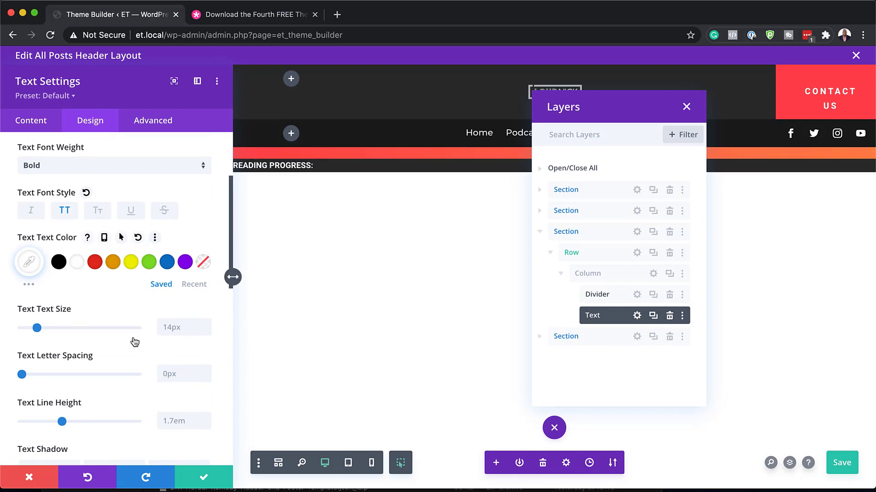
pyautogui.scroll(-1, 133, 341)
pyautogui.click(206, 317)
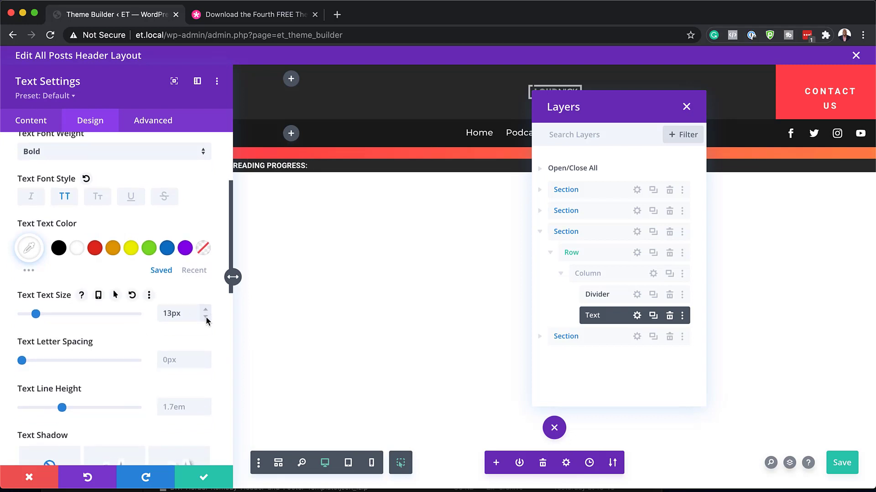
pyautogui.scroll(-2, 175, 358)
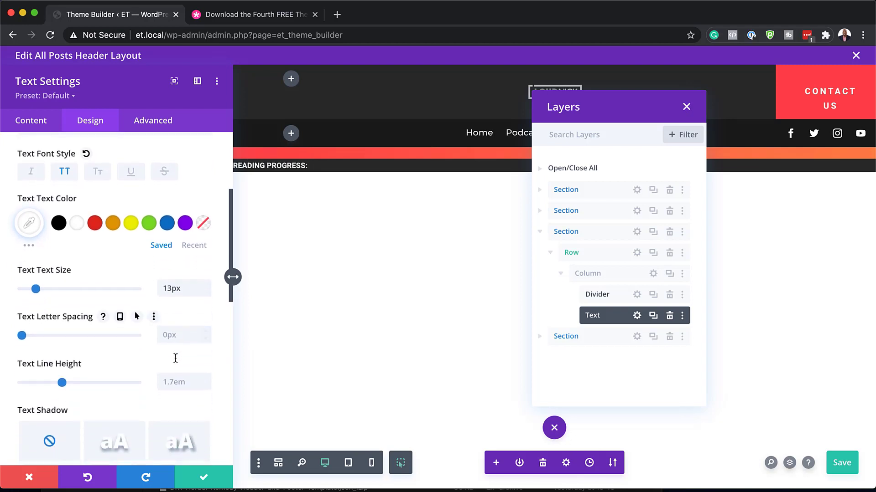
pyautogui.click(206, 332)
pyautogui.click(205, 331)
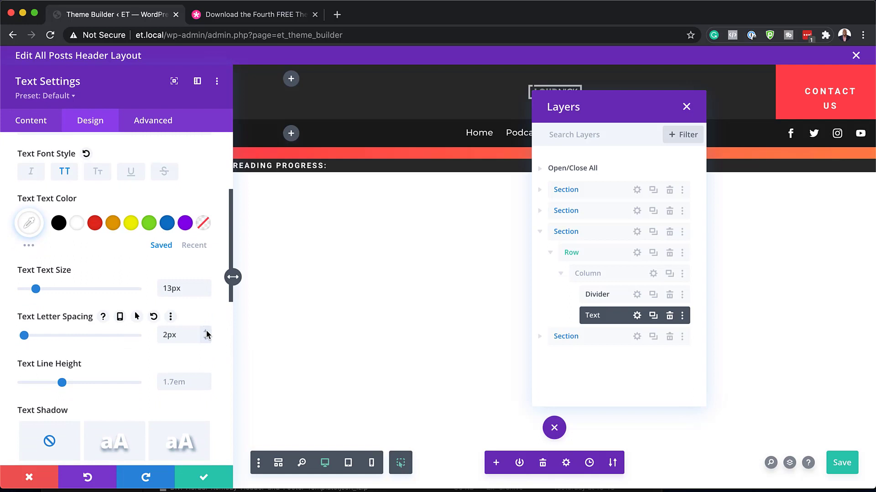
pyautogui.click(206, 331)
pyautogui.press('super+s')
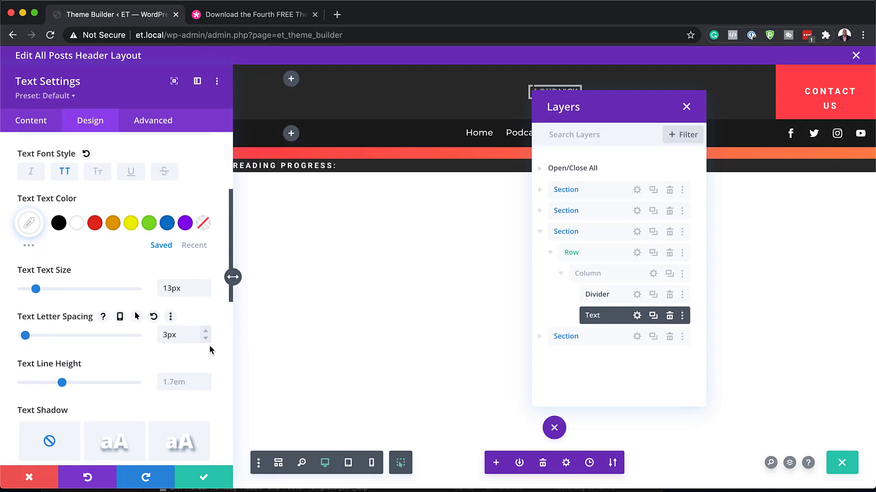
# Set the label's line height to 1 and its left padding to 10px.
pyautogui.scroll(-1, 210, 349)
pyautogui.click(182, 367)
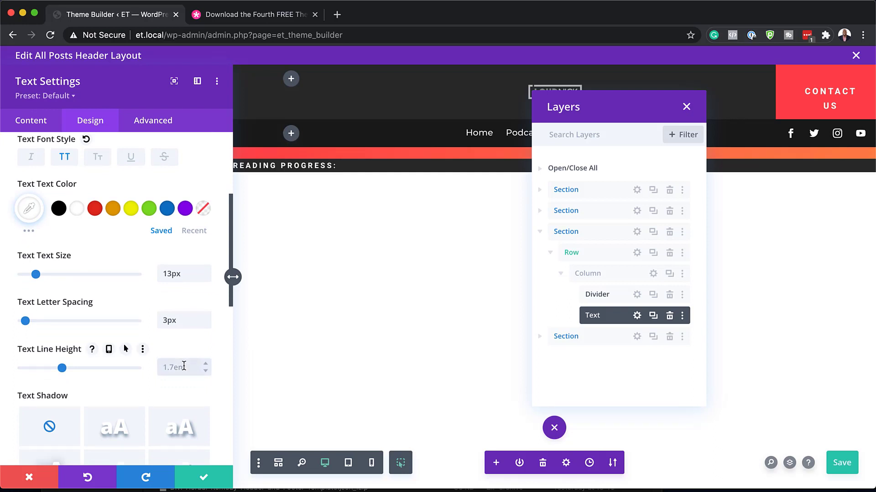
pyautogui.write('1')
pyautogui.scroll(-10, 142, 327)
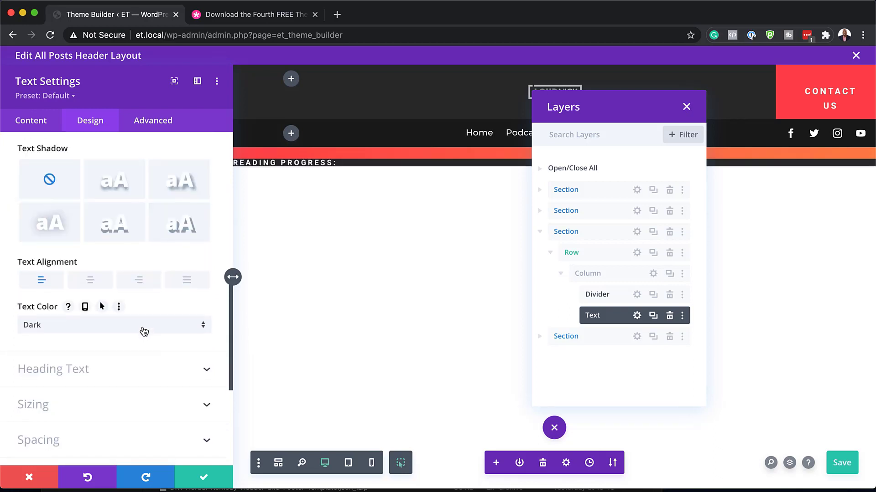
pyautogui.click(53, 357)
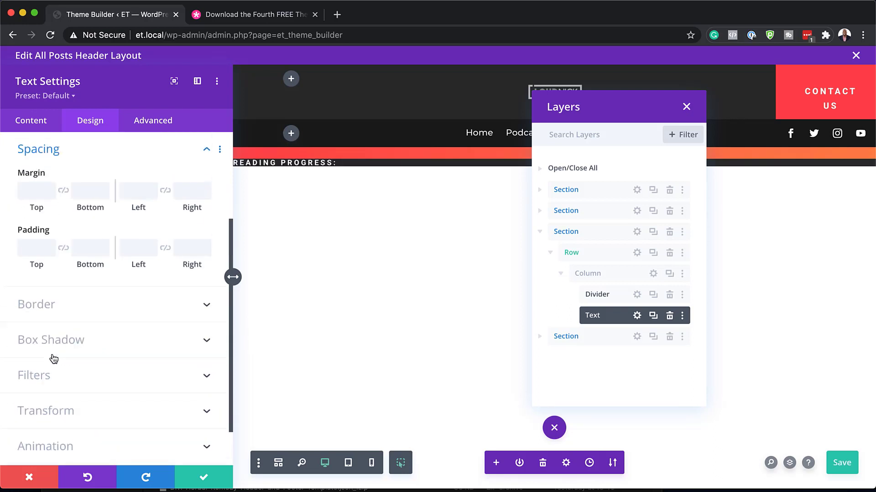
pyautogui.click(134, 253)
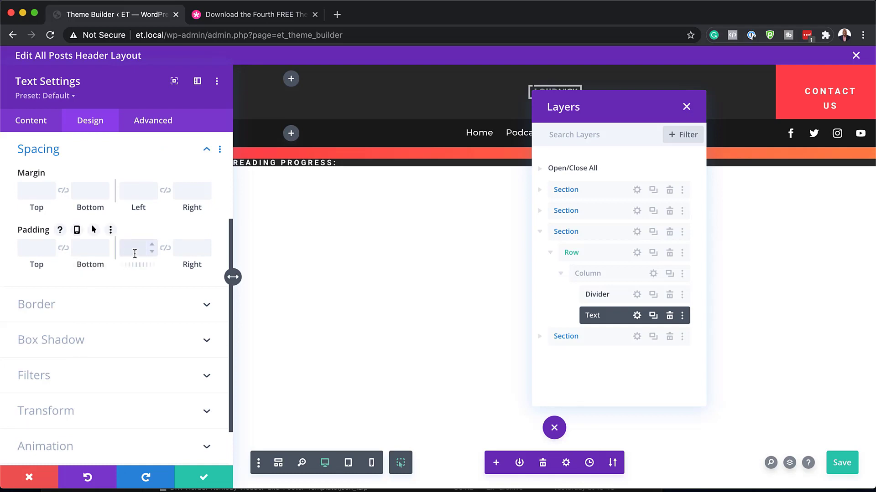
pyautogui.write('10px')
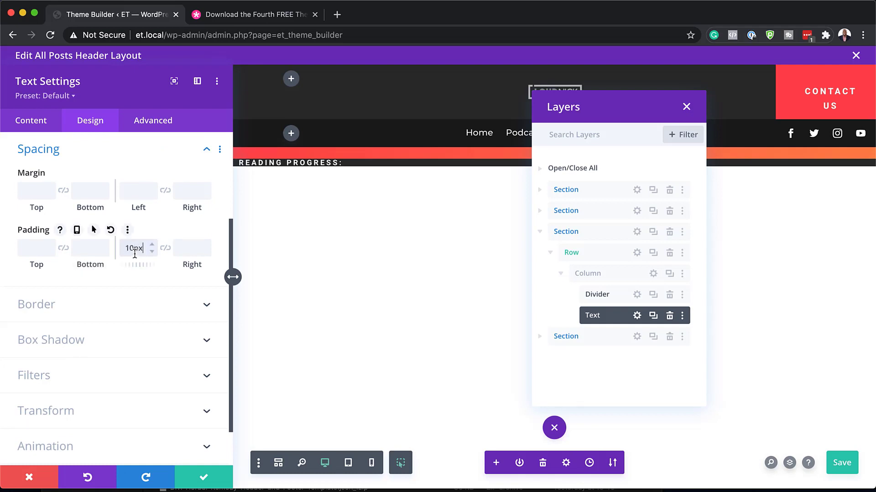
# Set the label Text module's Position to Absolute at the left-middle location.
pyautogui.click(160, 124)
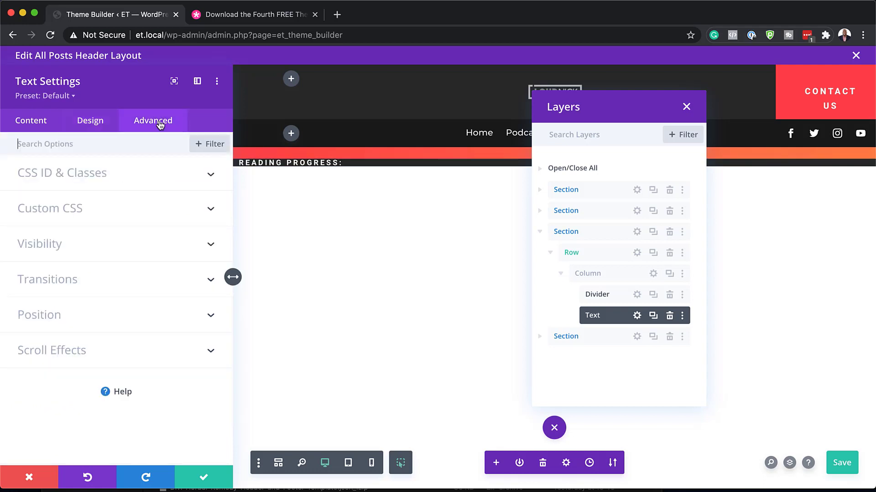
pyautogui.click(59, 318)
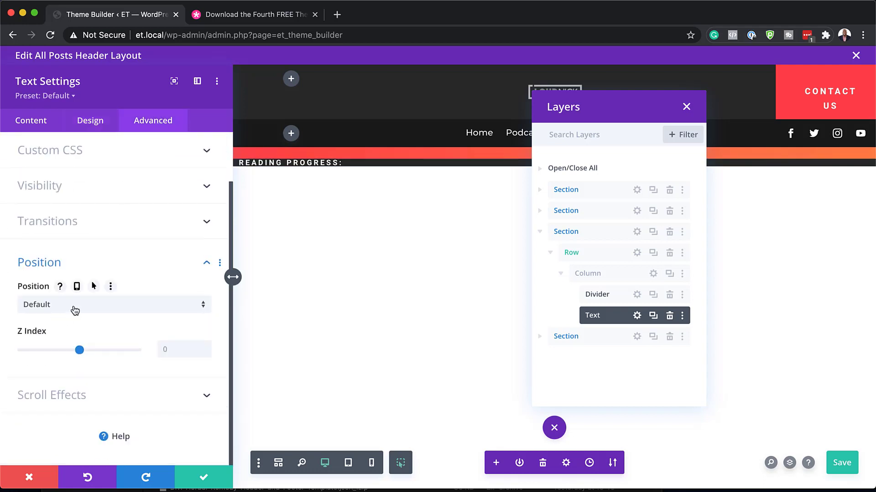
pyautogui.click(74, 309)
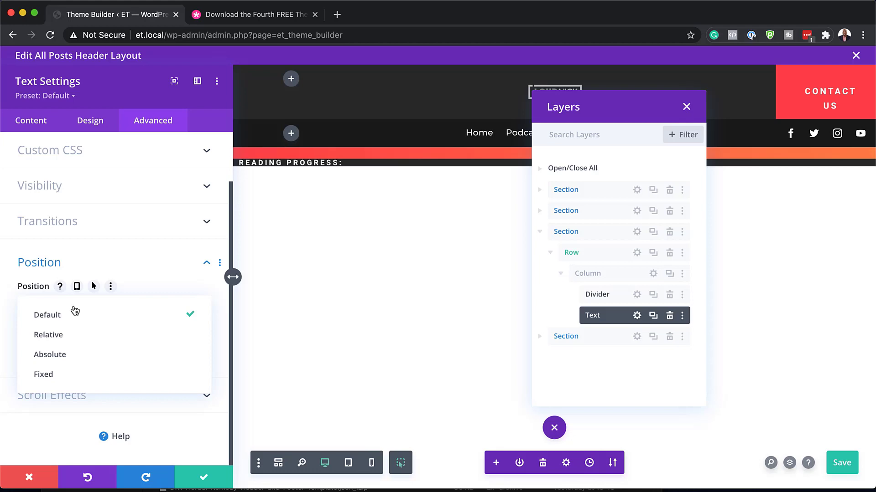
pyautogui.click(79, 354)
pyautogui.scroll(-1, 112, 358)
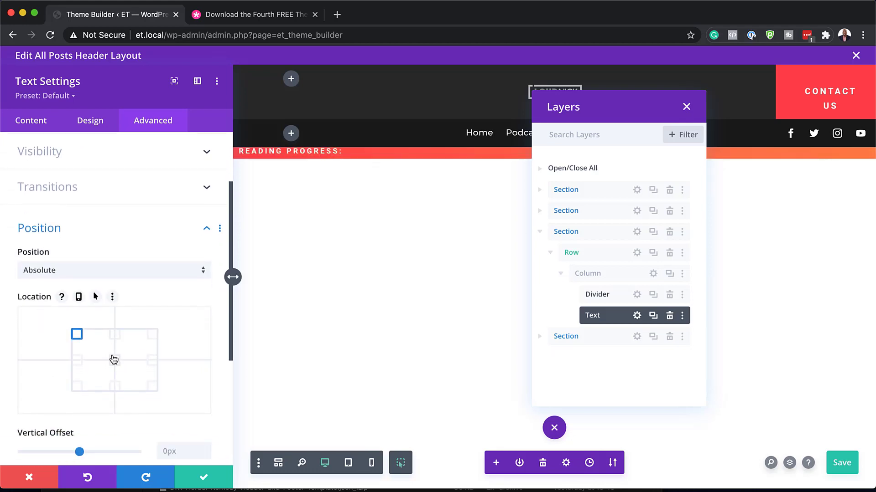
pyautogui.click(80, 366)
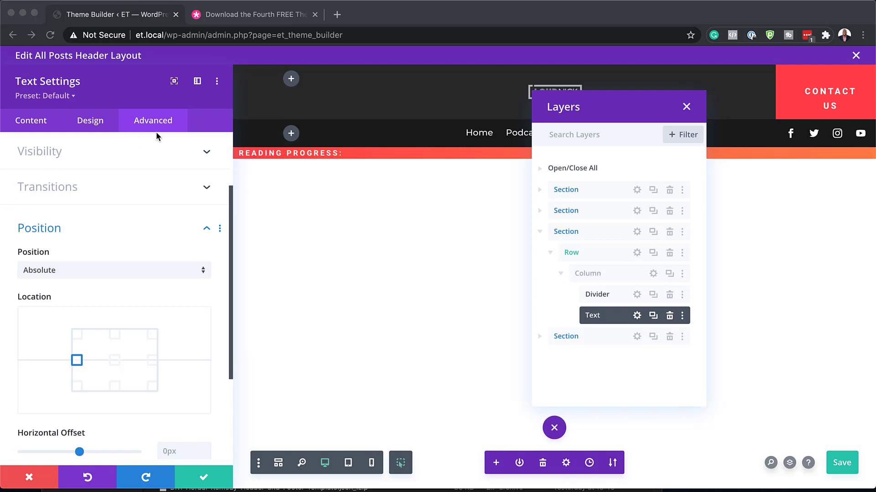
pyautogui.scroll(-5, 136, 270)
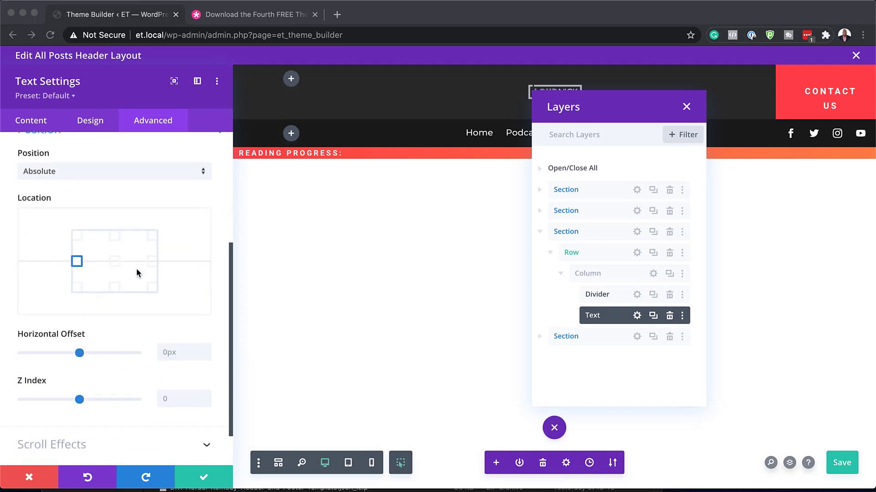
pyautogui.scroll(5, 136, 269)
pyautogui.scroll(1, 138, 263)
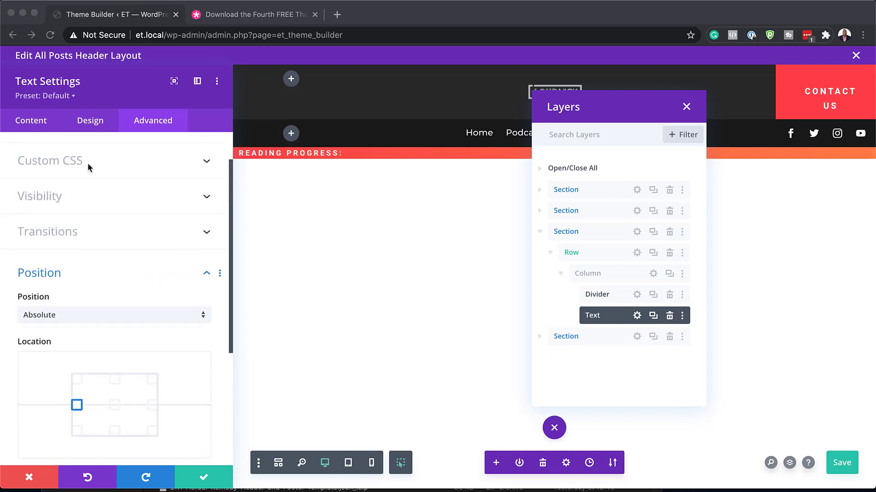
# Paste 'et-progress-label' into the label Text module's CSS Class field.
pyautogui.click(74, 160)
pyautogui.scroll(2, 76, 164)
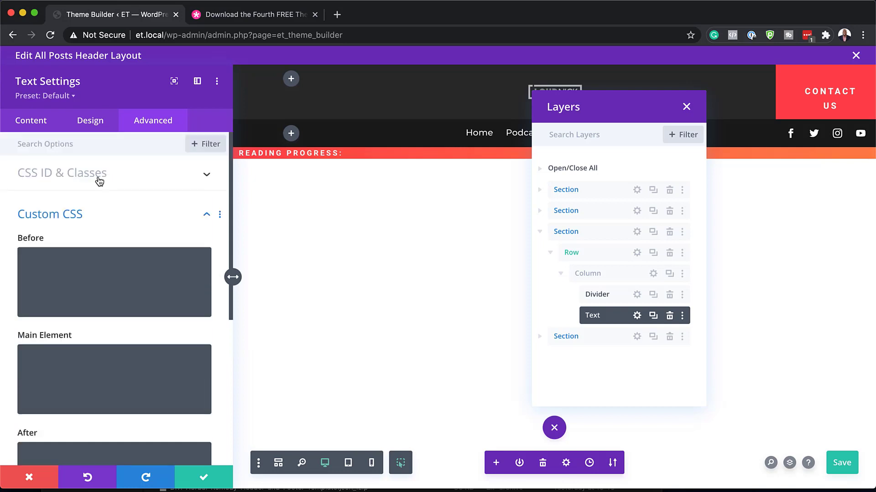
pyautogui.click(93, 178)
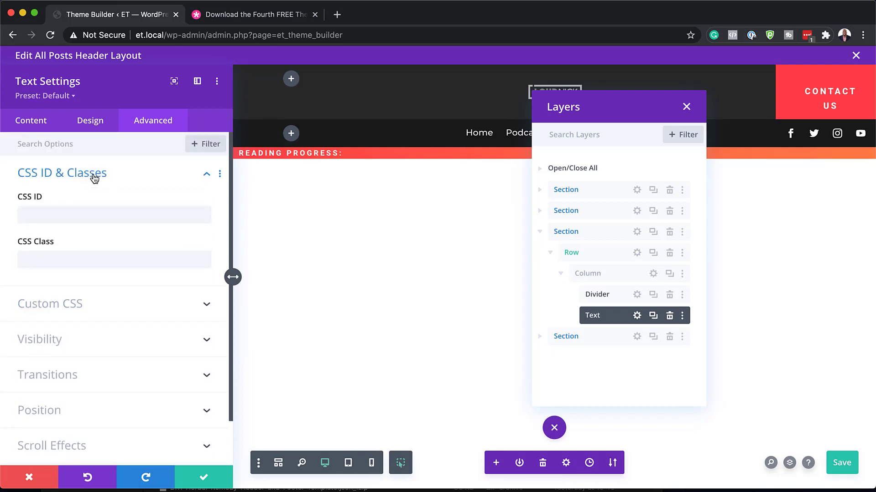
pyautogui.click(55, 263)
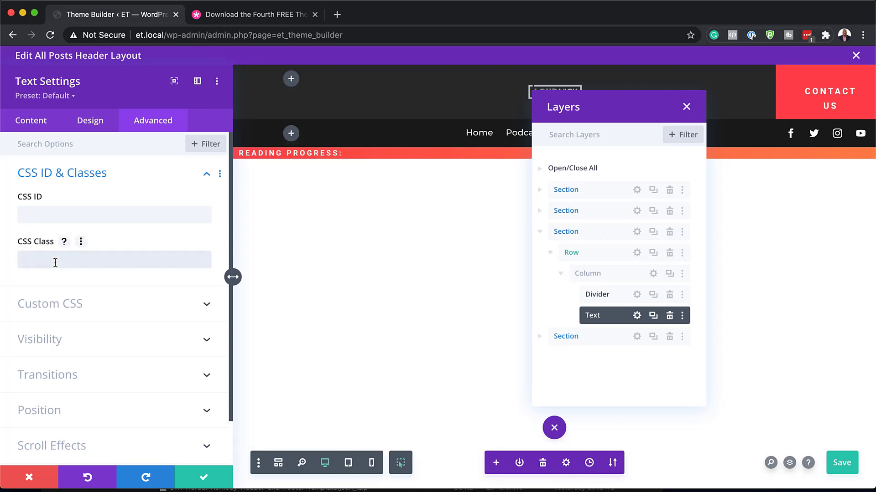
pyautogui.write('et-progress-label')
# Close the label settings and add a Code module below the Text module.
pyautogui.click(206, 476)
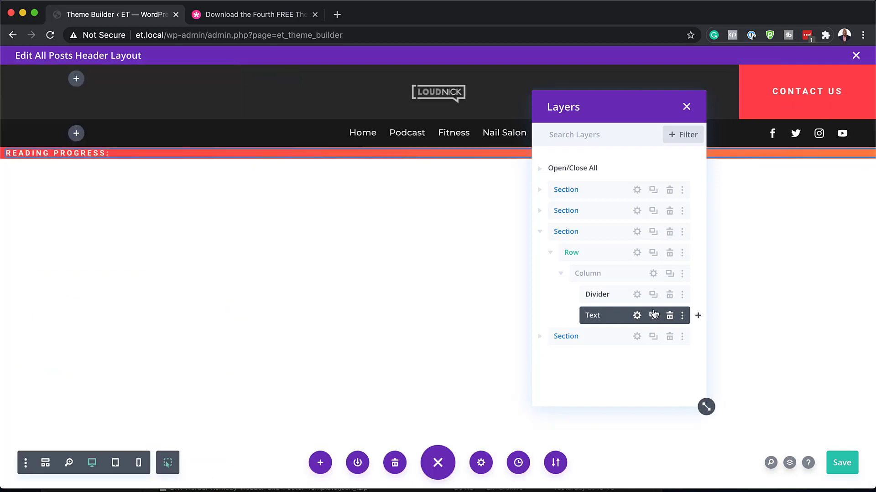
pyautogui.click(699, 316)
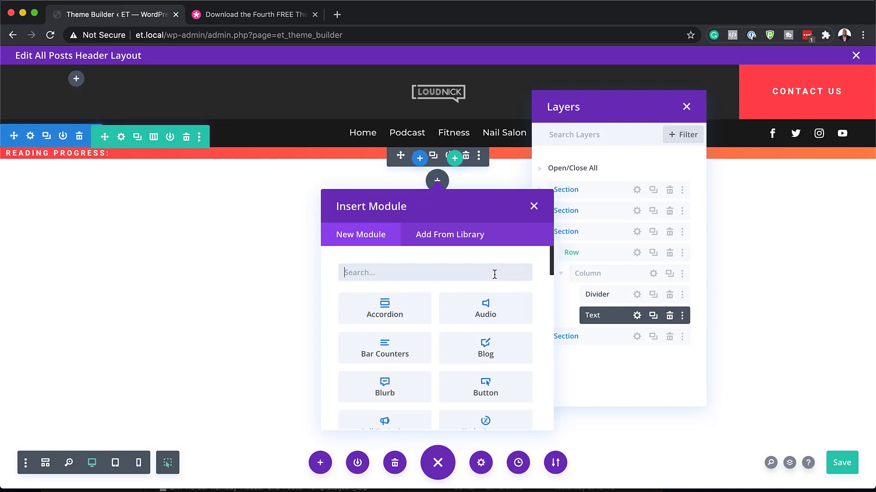
pyautogui.write('code')
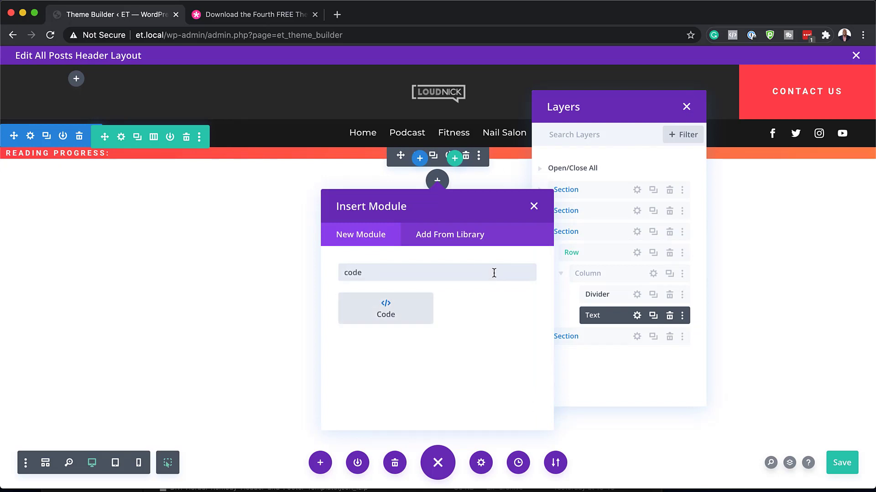
pyautogui.click(404, 305)
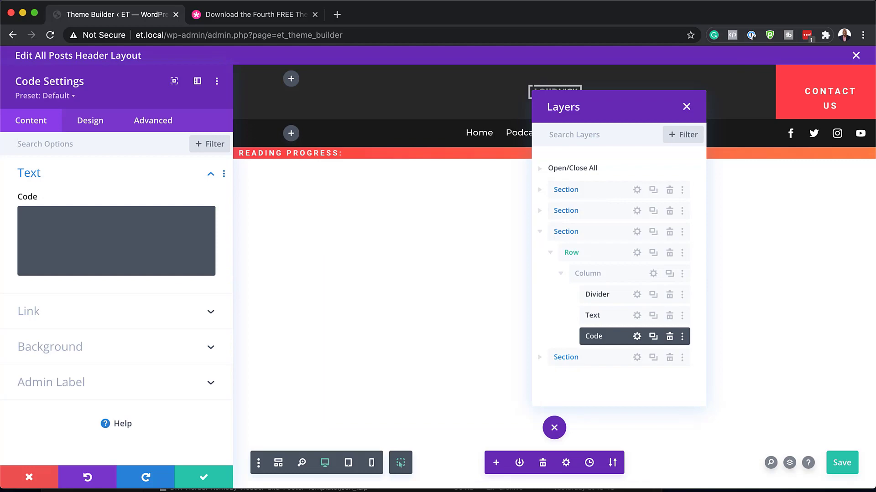
# Paste the jQuery reading-progress script into the Code module and confirm it.
pyautogui.press('super+Tab')
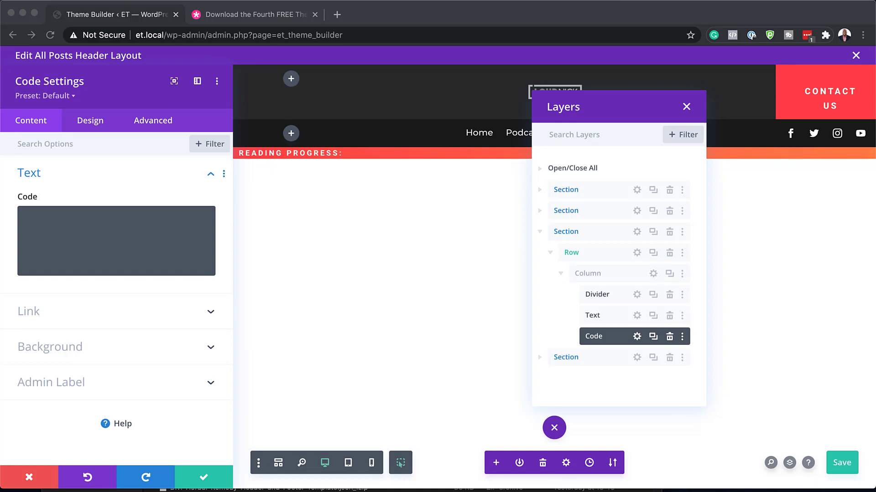
pyautogui.click(102, 234)
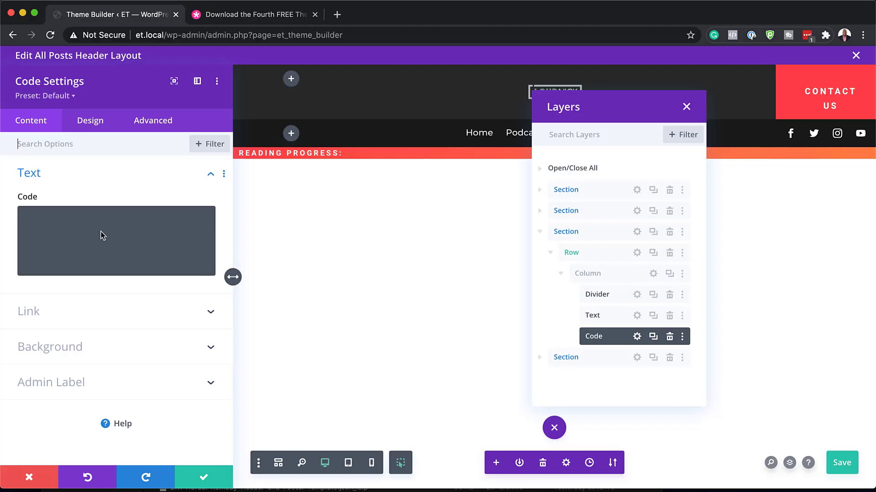
pyautogui.click(95, 226)
pyautogui.press('super+v')
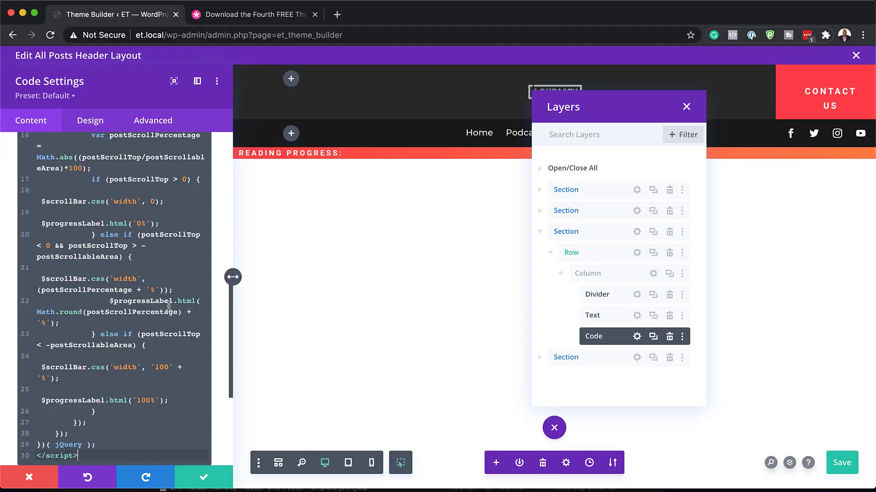
pyautogui.click(206, 478)
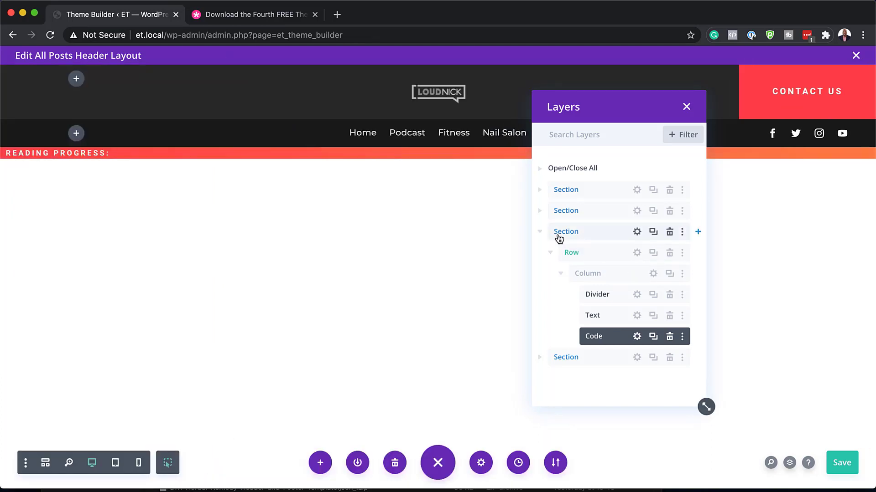
# Make the progress-bar section Fixed position with a Z Index of 999.
pyautogui.click(637, 232)
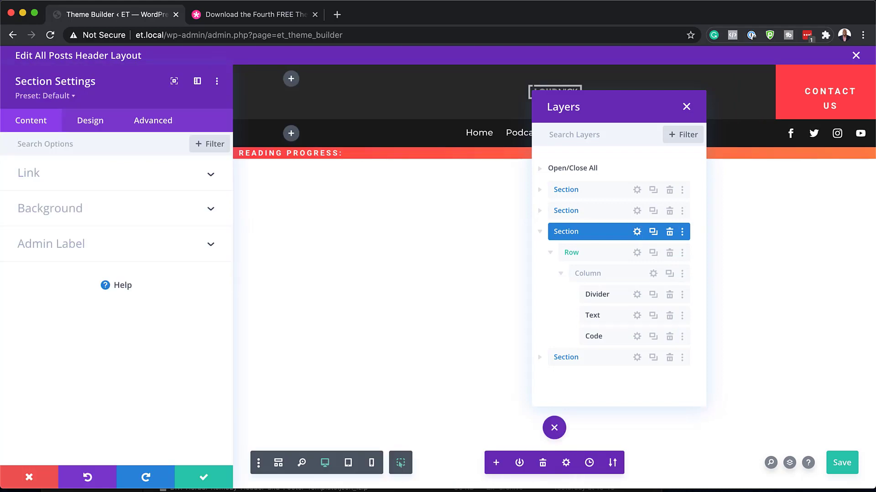
pyautogui.click(170, 123)
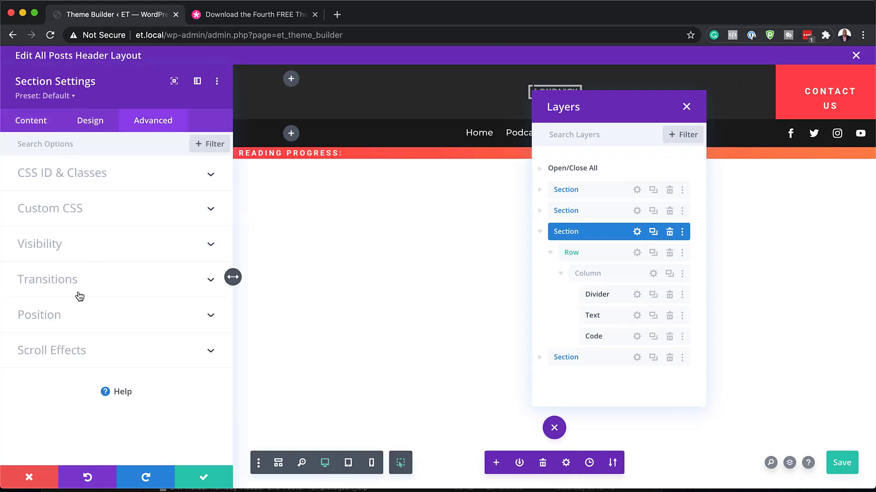
pyautogui.click(63, 324)
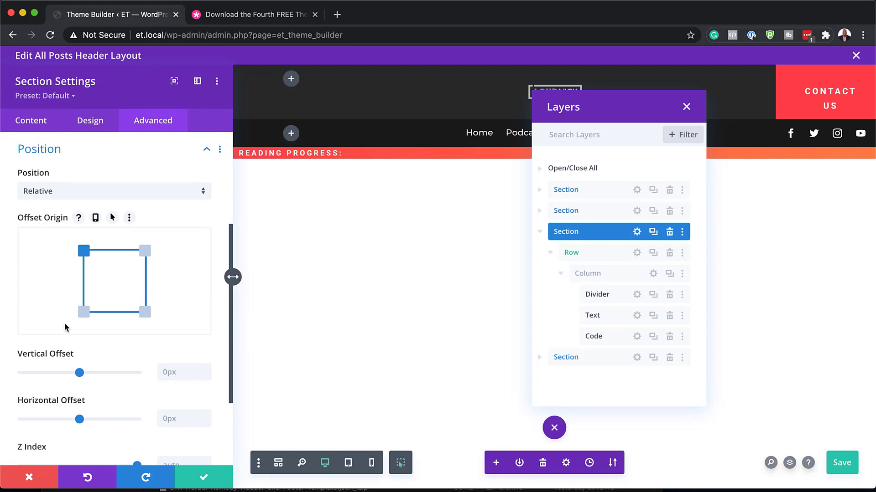
pyautogui.click(72, 197)
pyautogui.click(62, 261)
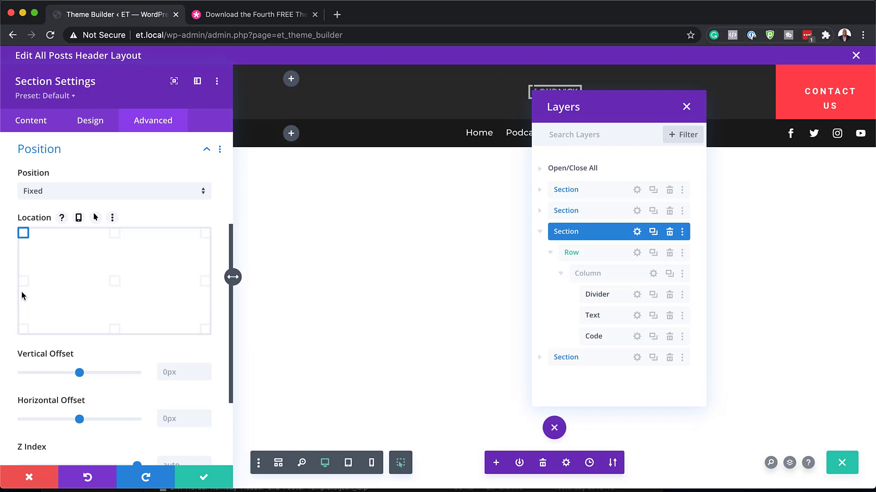
pyautogui.scroll(-2, 198, 348)
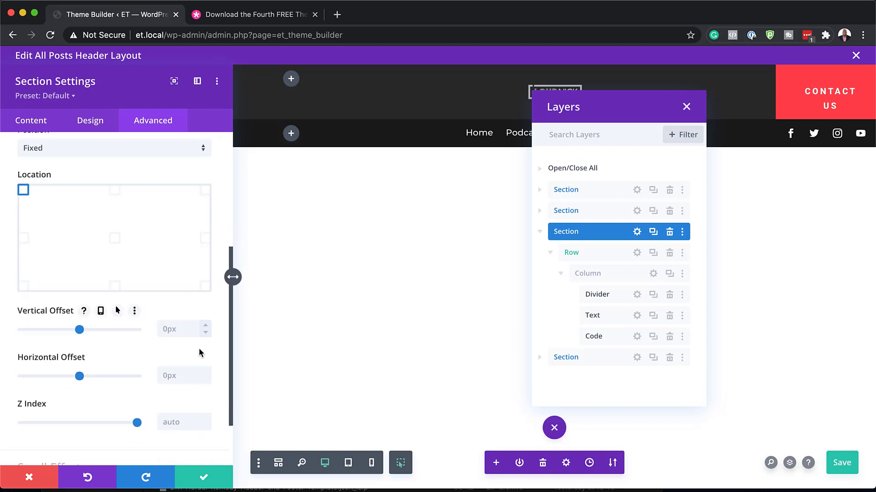
pyautogui.click(184, 422)
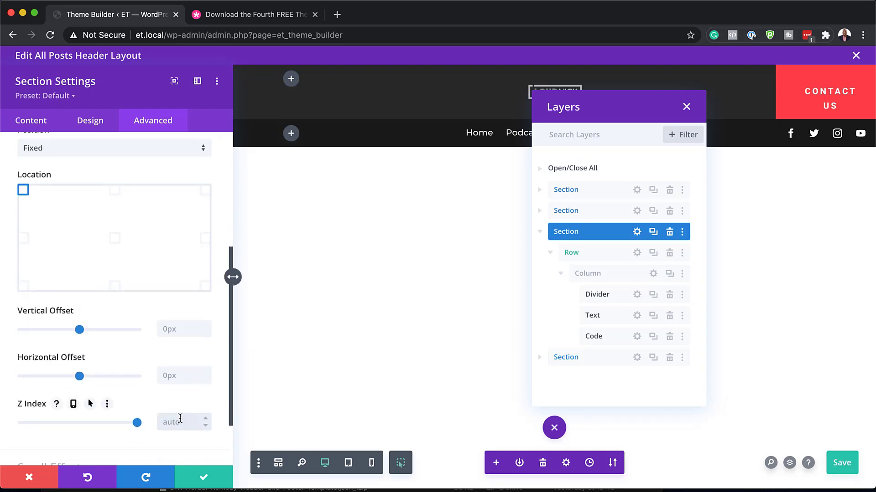
pyautogui.write('999')
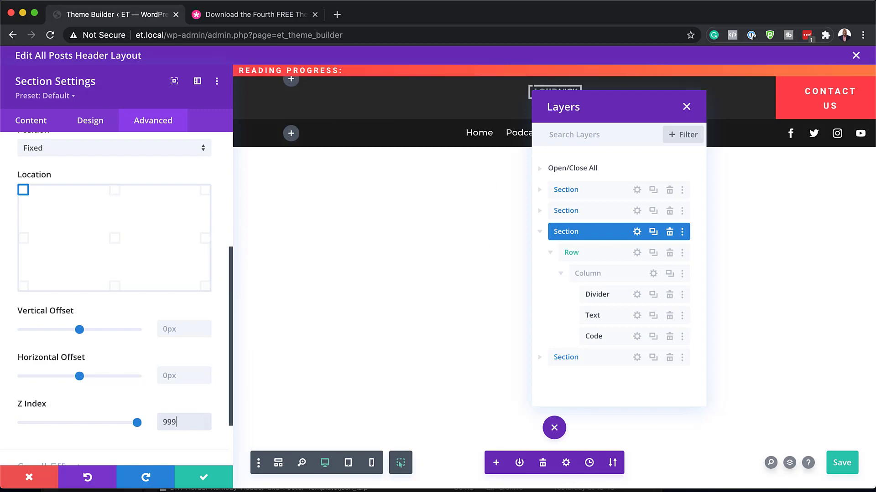
pyautogui.click(203, 477)
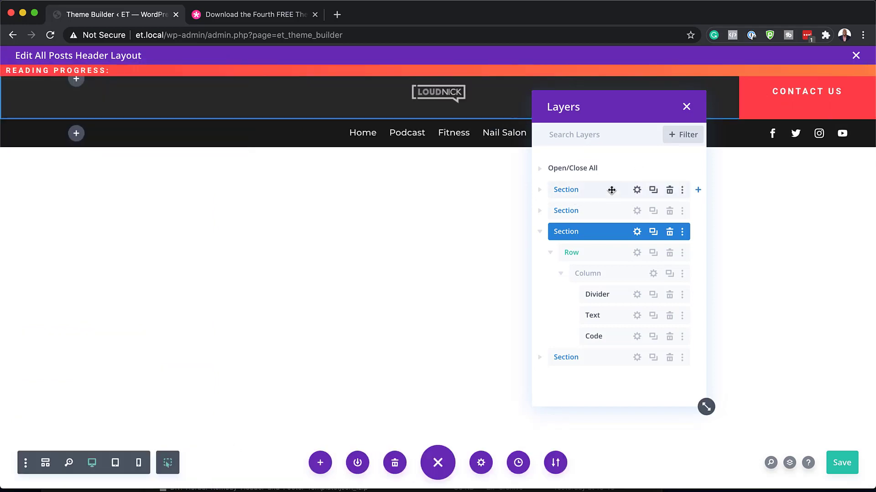
# Give the top header section a Z Index of 999, then close the Layers panel.
pyautogui.click(637, 190)
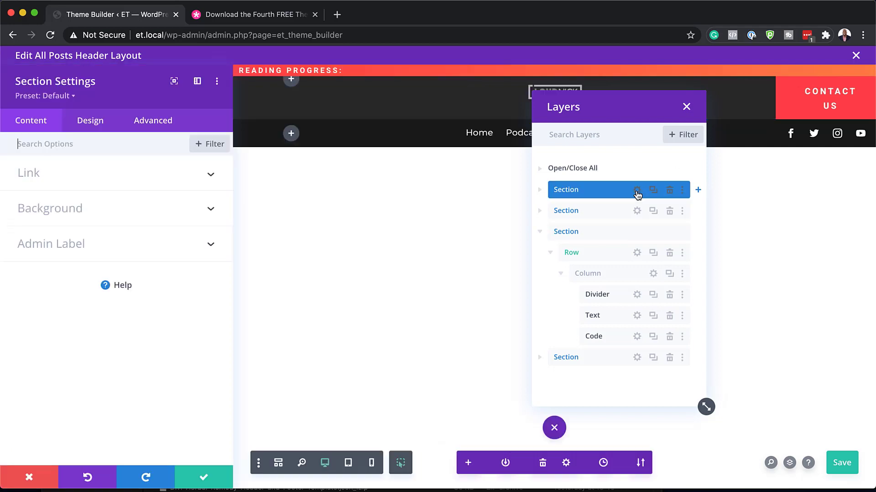
pyautogui.click(177, 123)
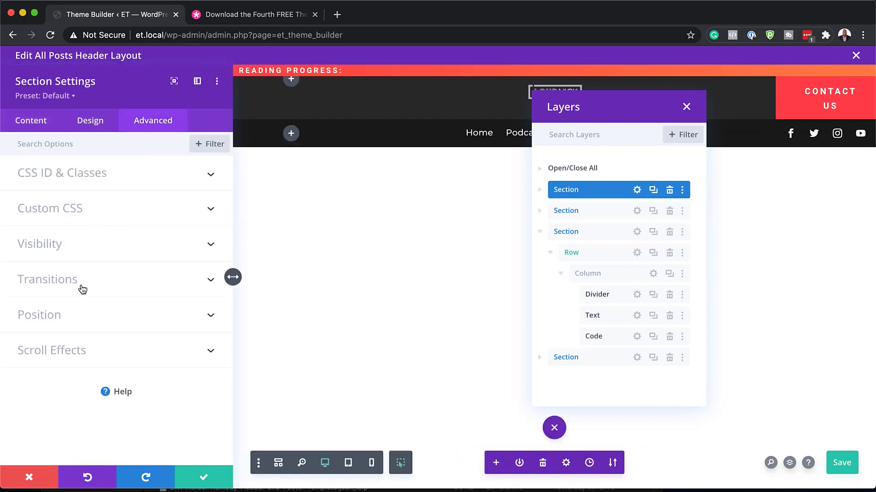
pyautogui.click(69, 315)
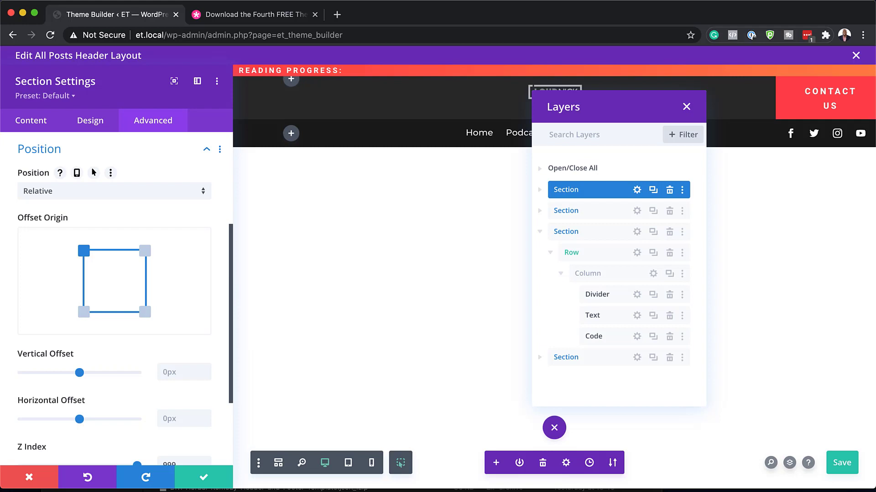
pyautogui.scroll(-3, 183, 413)
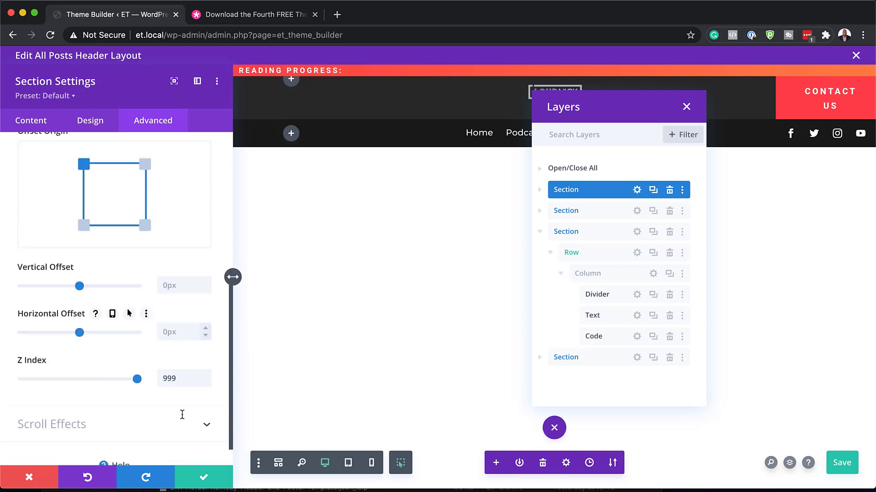
pyautogui.press('super+s')
pyautogui.click(204, 480)
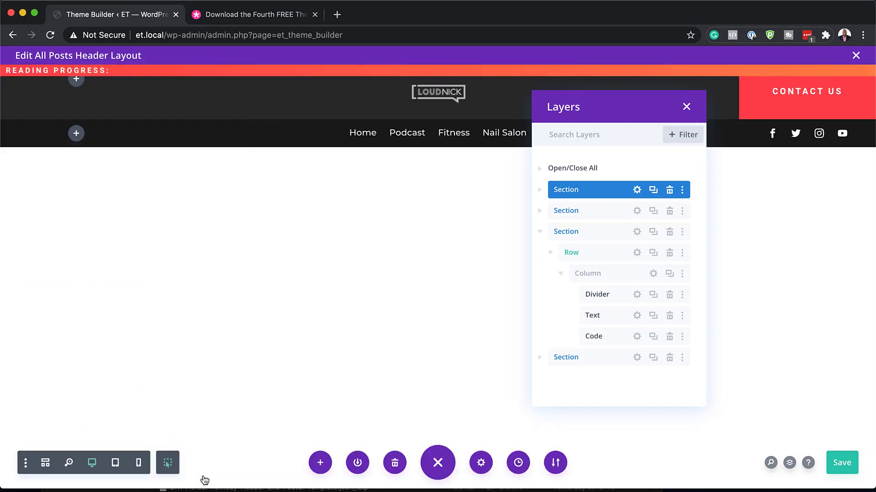
pyautogui.click(686, 107)
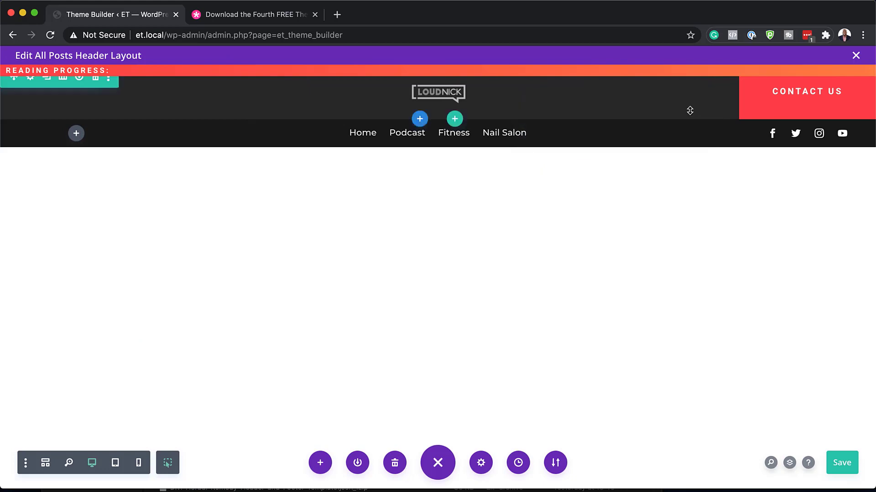
# Close the header layout, save the Theme Builder, and edit the All Posts Custom Body.
pyautogui.click(858, 57)
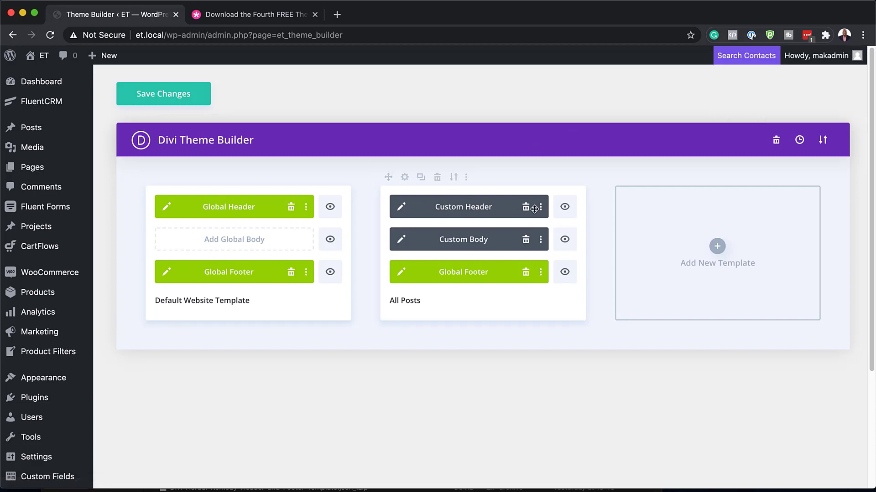
pyautogui.click(137, 94)
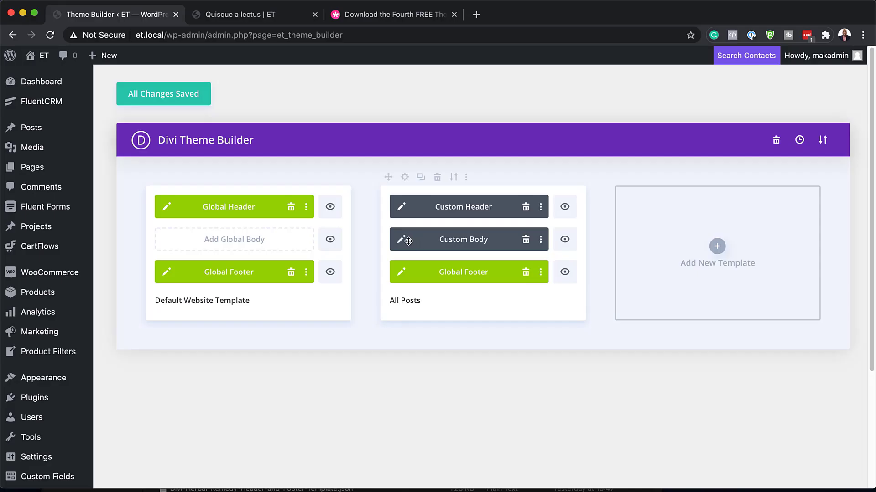
pyautogui.click(402, 240)
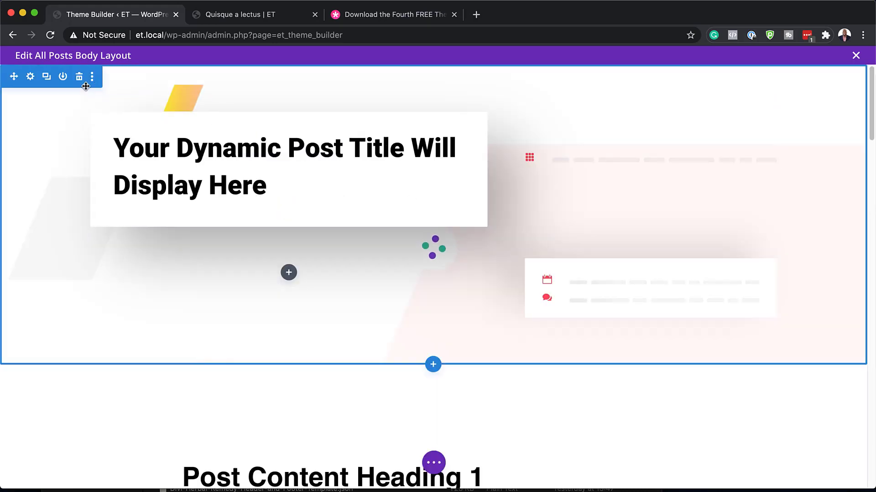
# Give the Post Content module the et-post-content class, then Save & Exit the body layout.
pyautogui.scroll(-5, 392, 290)
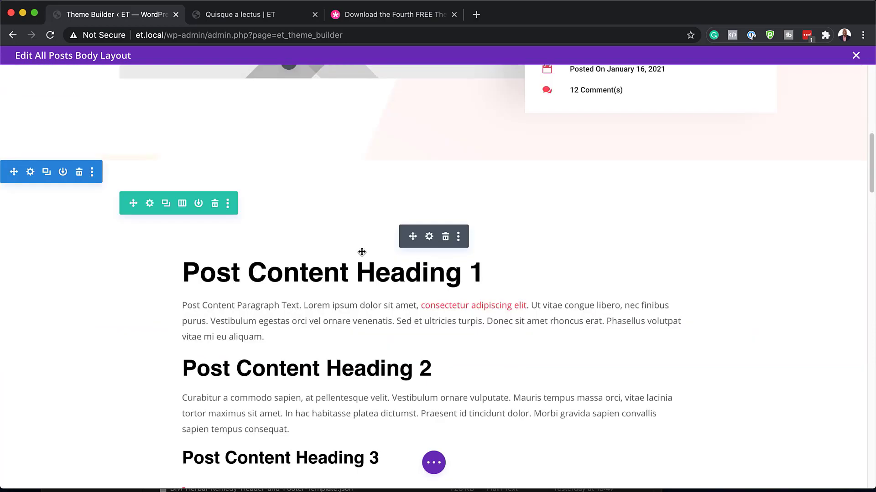
pyautogui.click(430, 239)
pyautogui.click(152, 122)
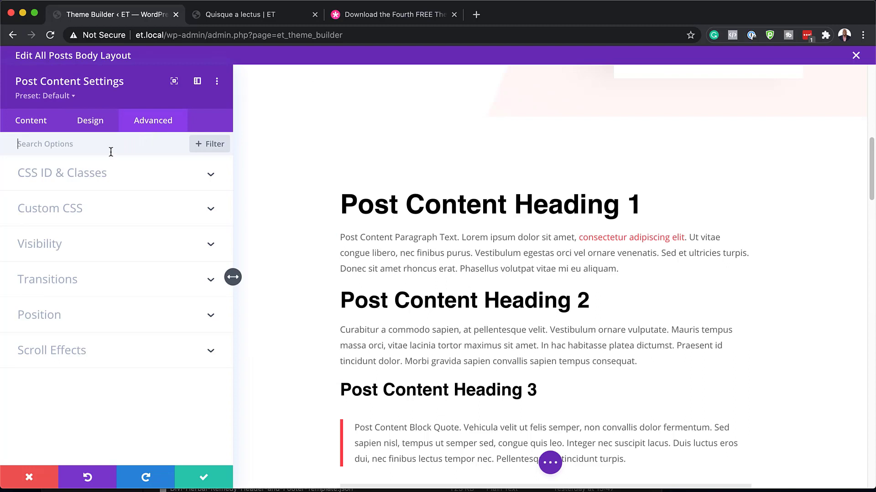
pyautogui.click(87, 177)
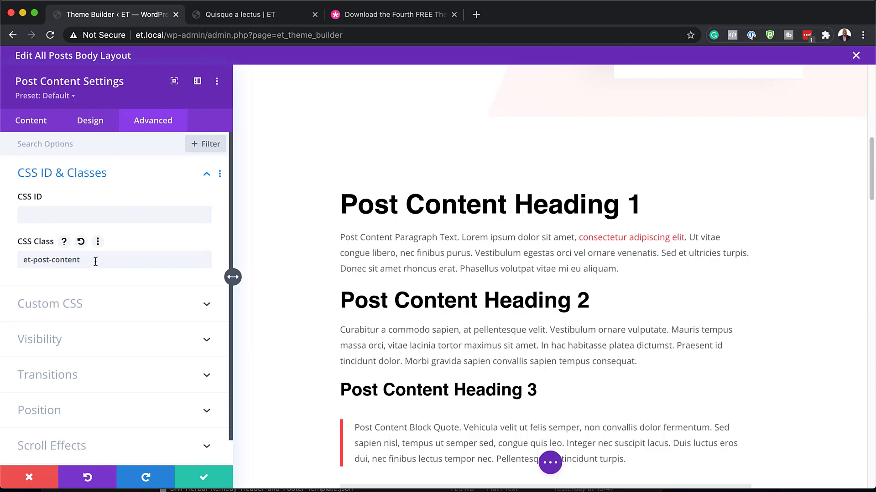
pyautogui.moveTo(93, 262); pyautogui.dragTo(14, 262)
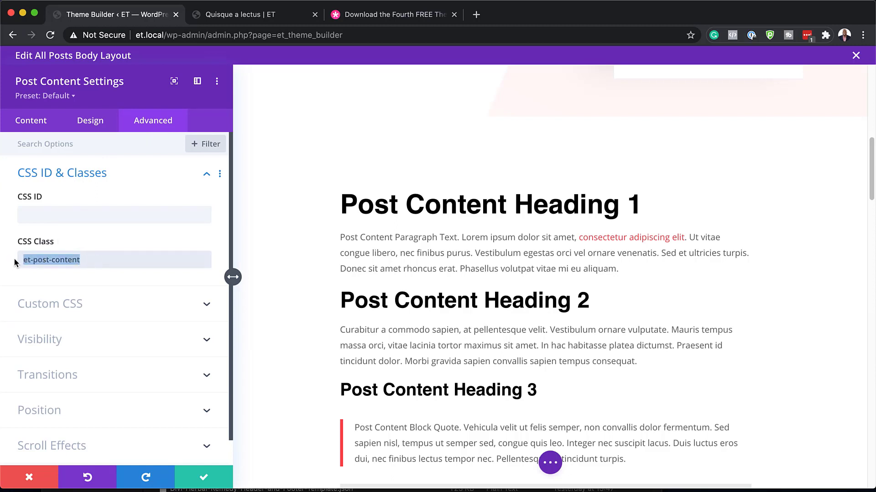
pyautogui.press('Right')
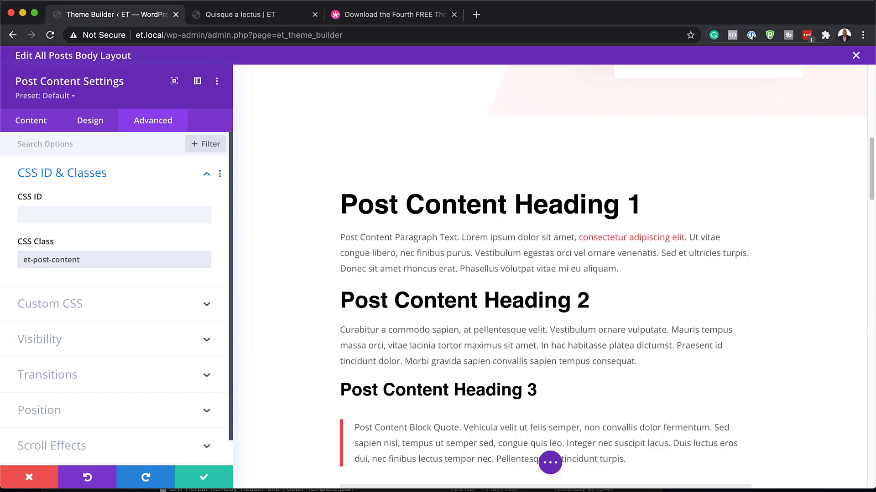
pyautogui.click(204, 477)
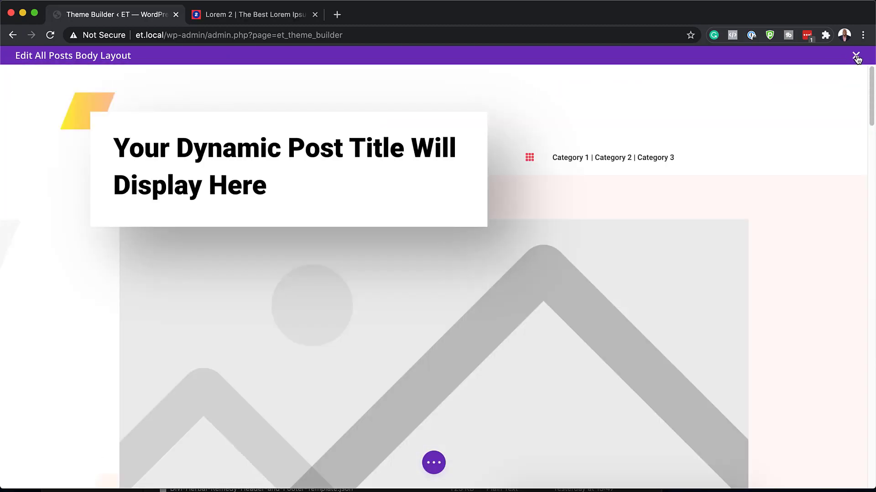
pyautogui.click(856, 55)
pyautogui.click(512, 322)
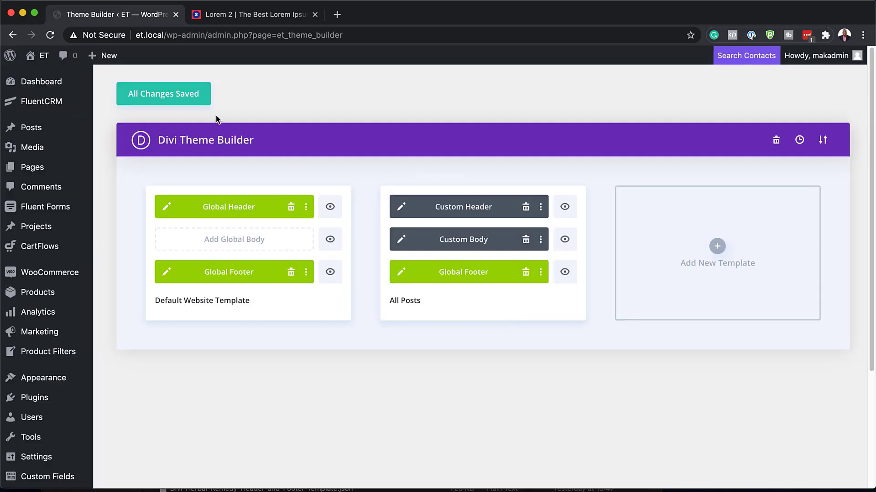
# Save the Theme Builder changes and open All Posts in a new tab.
pyautogui.click(173, 98)
pyautogui.moveTo(43, 132)
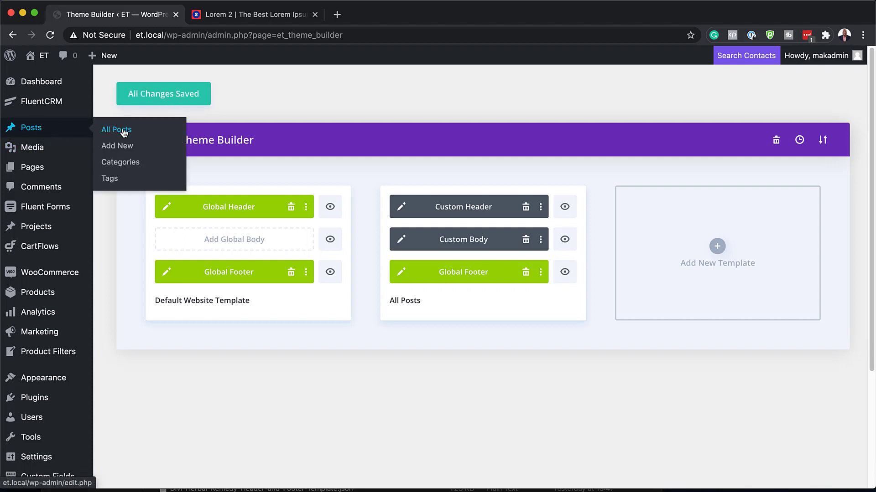
pyautogui.keyDown('alt'); pyautogui.click(123, 133); pyautogui.keyUp('alt')
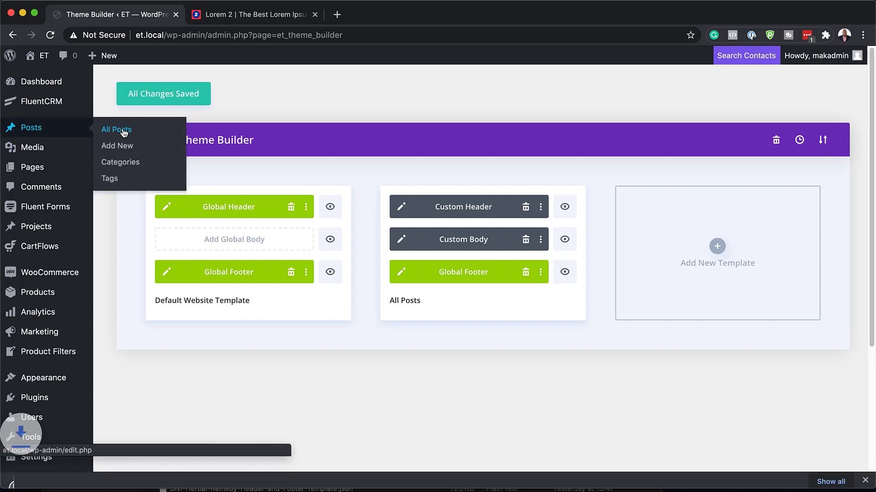
pyautogui.keyDown('super'); pyautogui.click(123, 132); pyautogui.keyUp('super')
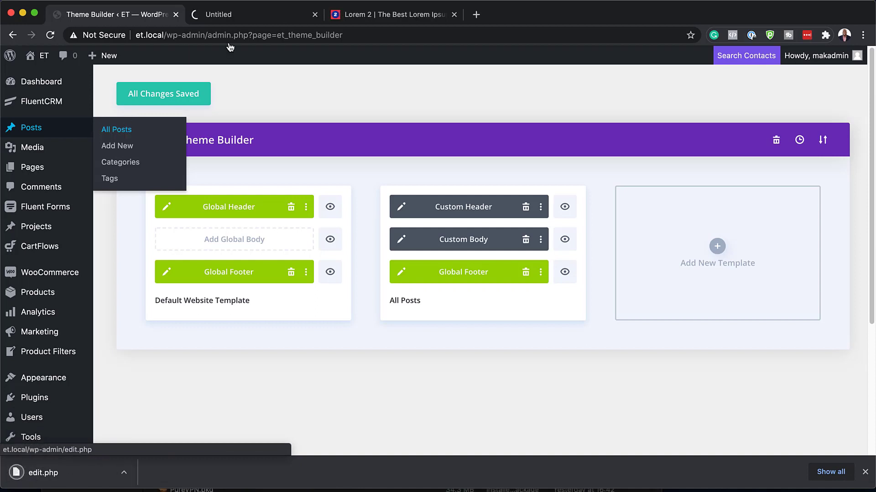
# Open the post 'Quisque a lectus' for editing from the posts list.
pyautogui.click(866, 474)
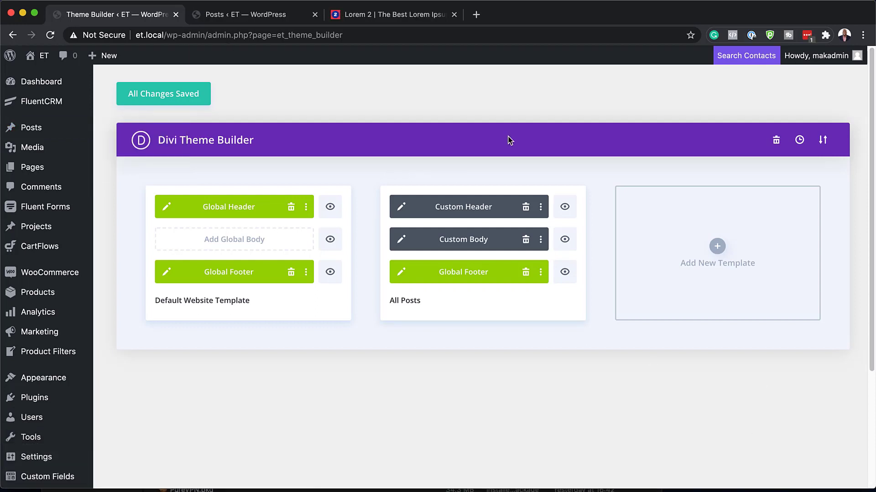
pyautogui.click(269, 16)
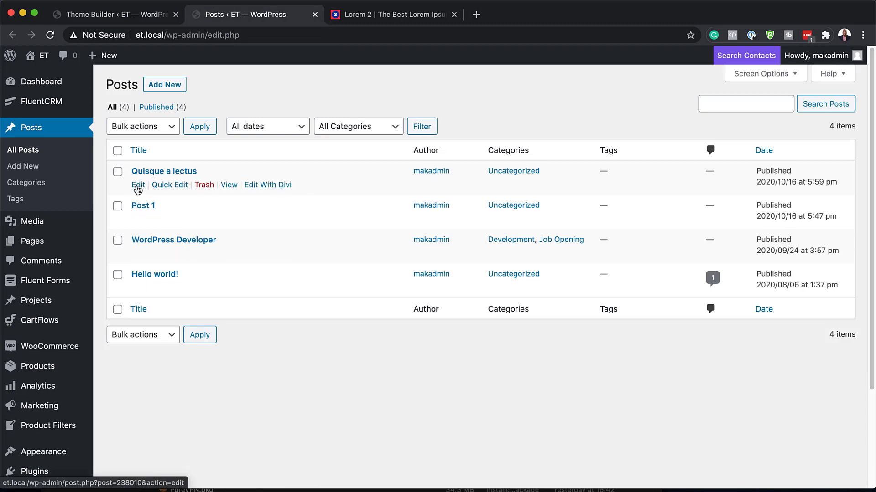
pyautogui.click(139, 184)
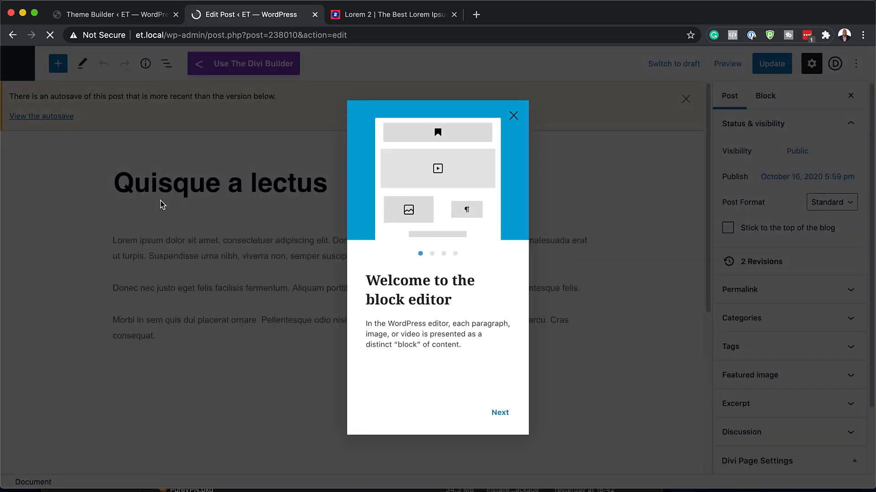
# Paste extra Lorem ipsum paragraphs after 'felis.' to lengthen the post.
pyautogui.click(513, 115)
pyautogui.scroll(-3, 447, 267)
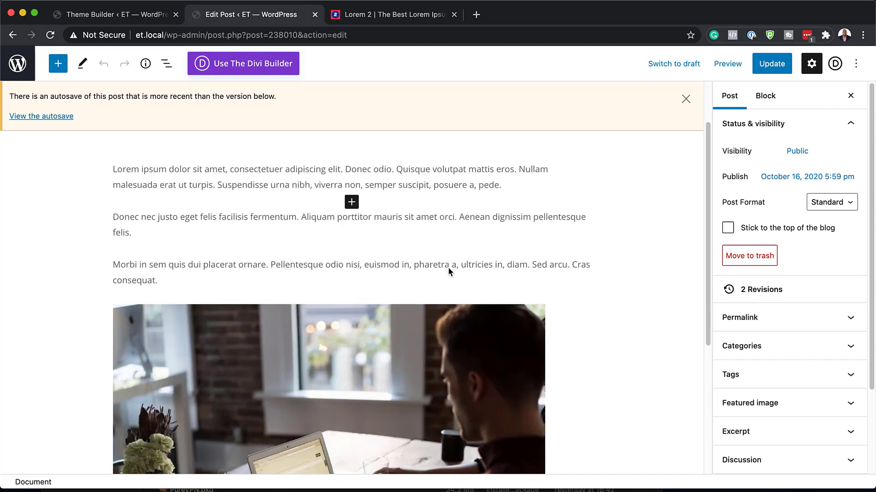
pyautogui.click(136, 234)
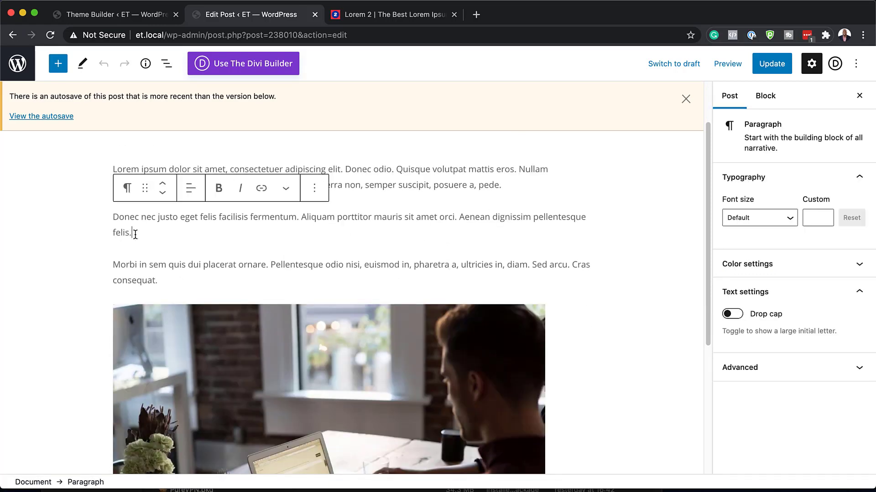
pyautogui.write('consequat.  Praesent dapibus, neque id cursus faucibus, tortor neque egestas auguae, eu vulputate magna eros eu erat. Aliquam erat volutpat. Nam dui mi, tincidunt quis, accumsan porttitor, facilisis luctus, metus.  Phasellus ultrices nulla quis nibh. Quisque a lectus. Donec consectetuer ligula vulputate sem tristique cursus. Nam nulla quam, gravida non, commodo a, sodales sit amet, nisi.')
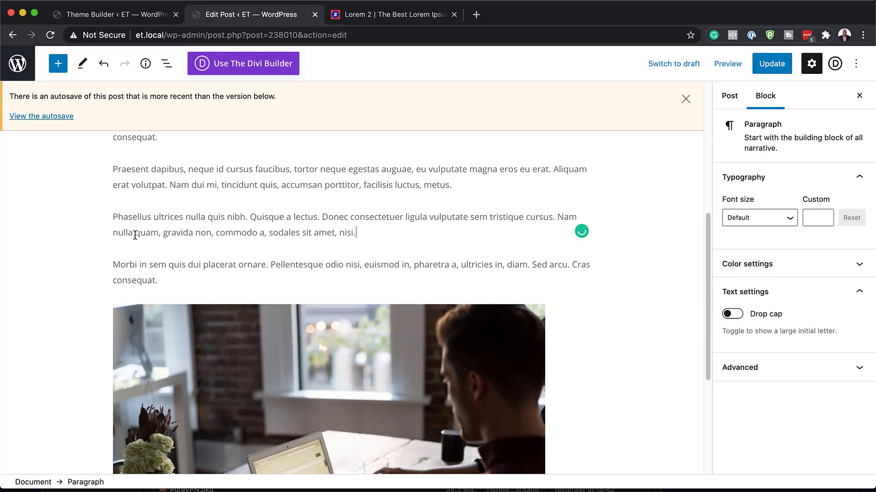
# Update the post and open the live post in a new tab.
pyautogui.scroll(-10, 337, 264)
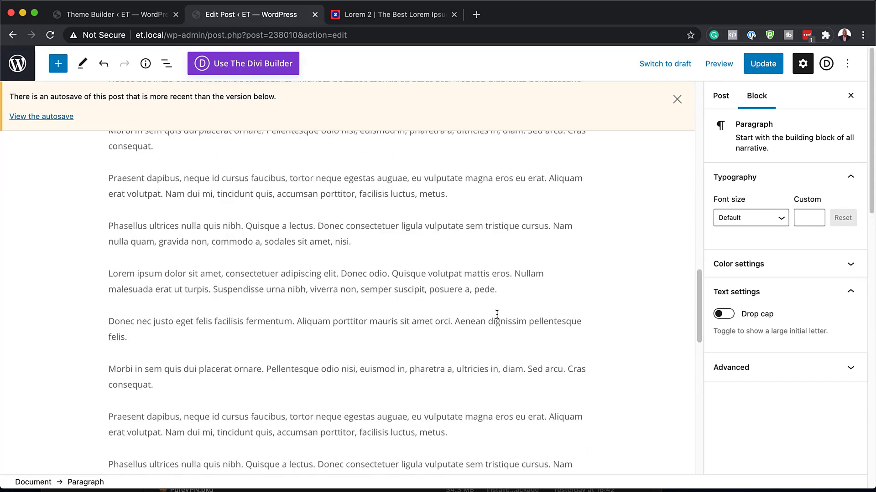
pyautogui.scroll(5, 497, 318)
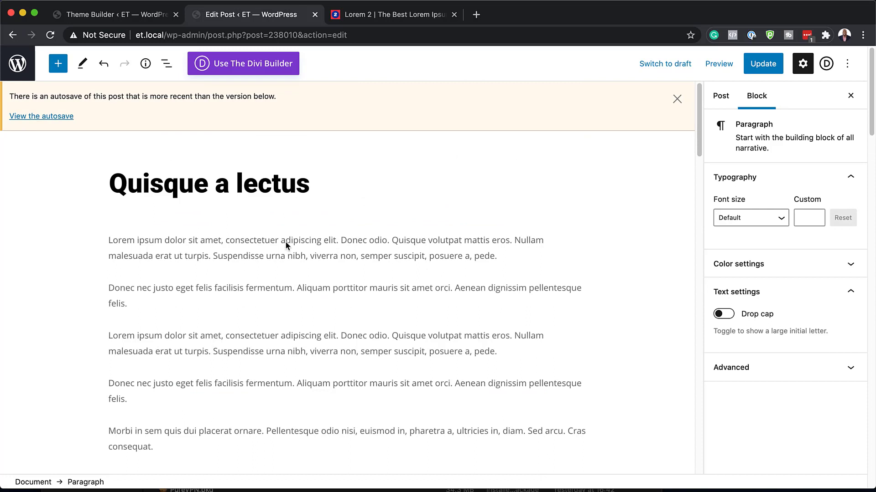
pyautogui.click(763, 64)
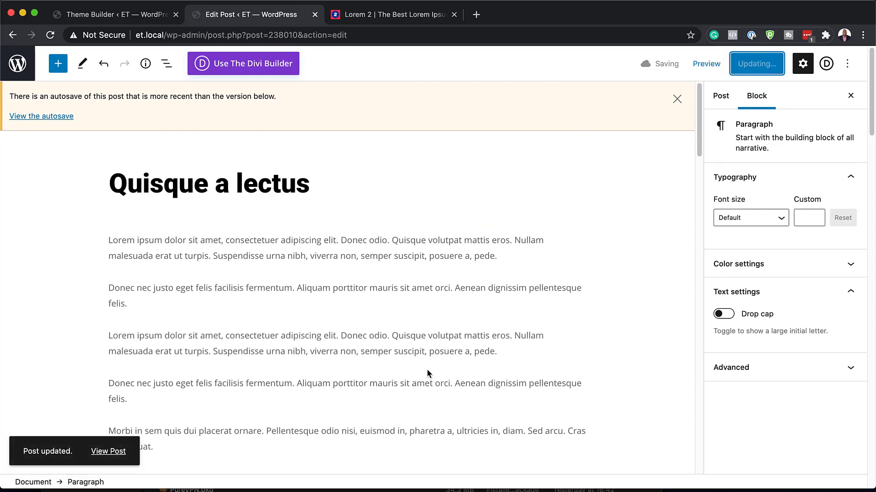
pyautogui.click(114, 453)
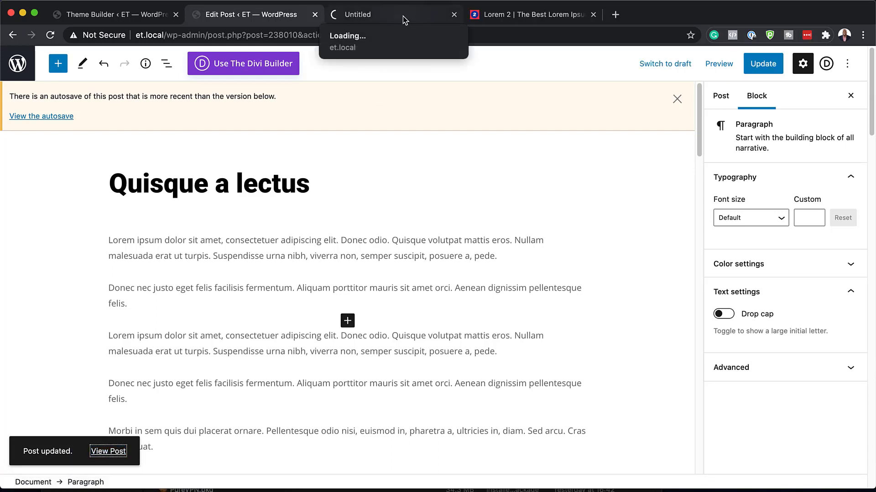
# Scroll the live Quisque a lectus post down and back up, watching the progress bar fill.
pyautogui.click(403, 15)
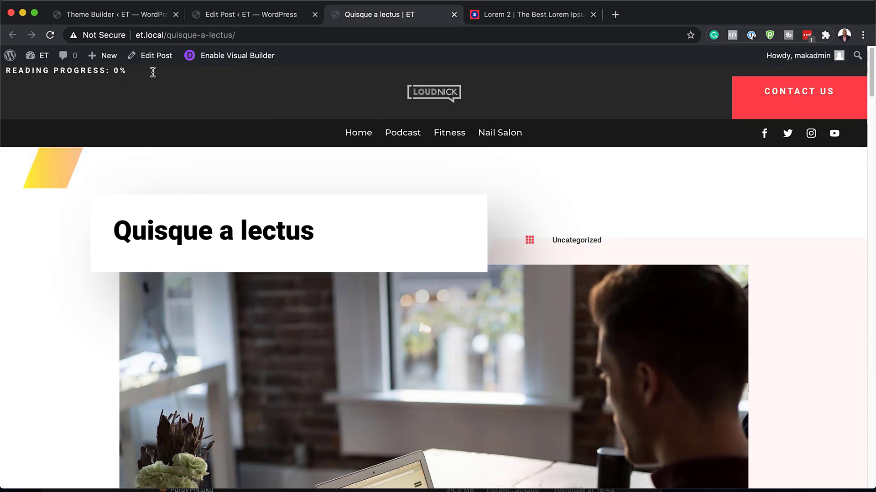
pyautogui.scroll(-5, 78, 245)
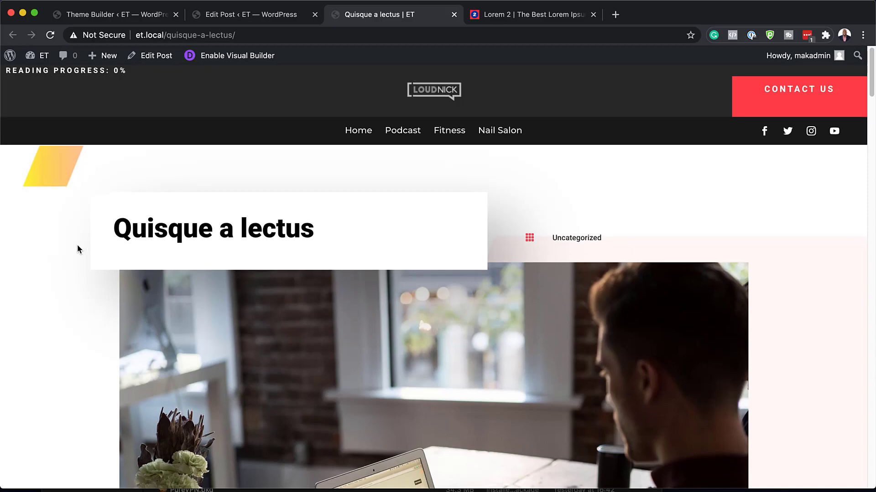
pyautogui.scroll(-15, 78, 249)
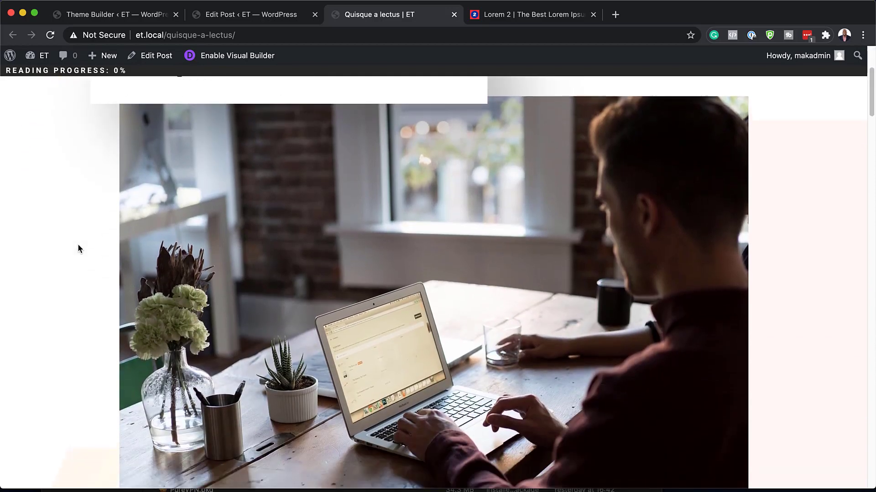
pyautogui.scroll(-10, 77, 248)
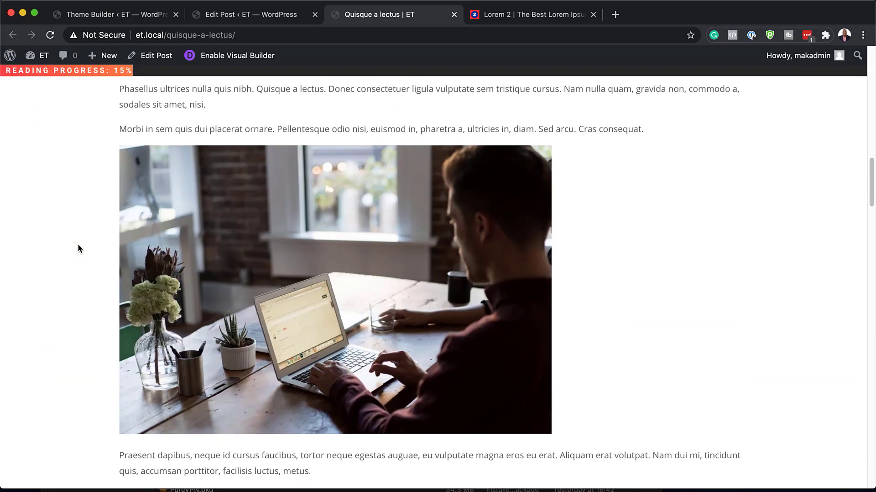
pyautogui.scroll(-10, 77, 249)
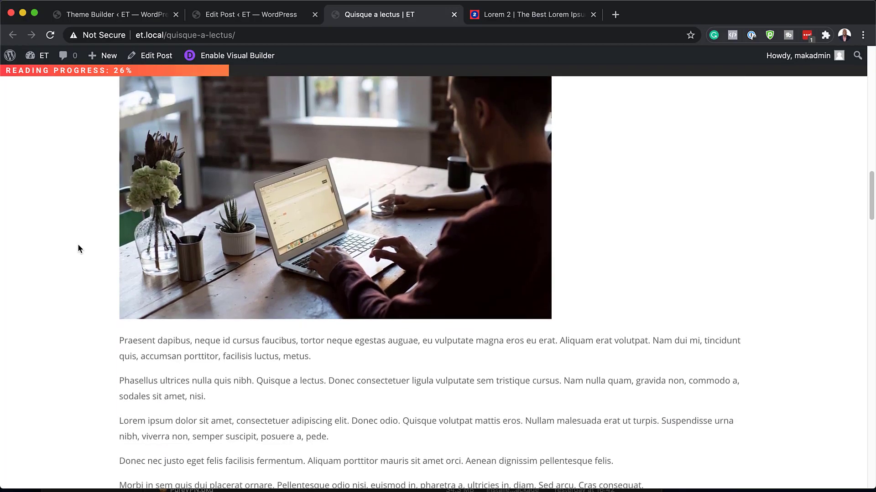
pyautogui.scroll(-10, 78, 246)
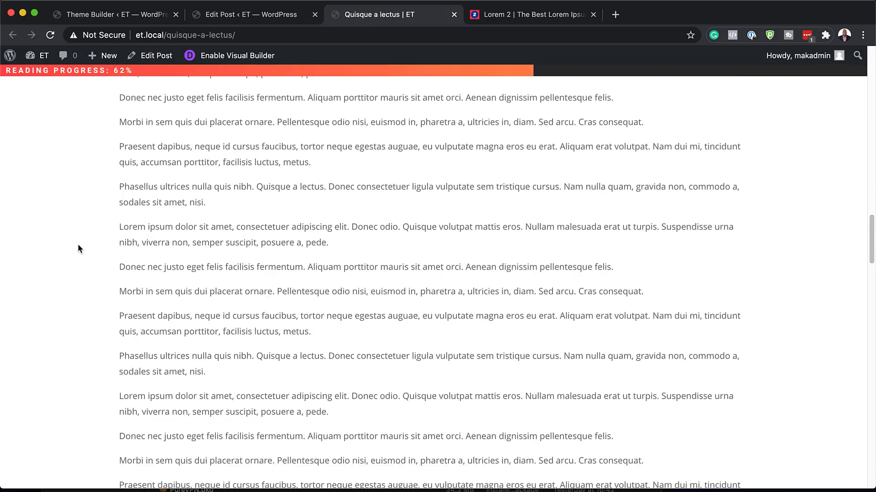
pyautogui.scroll(-8, 78, 248)
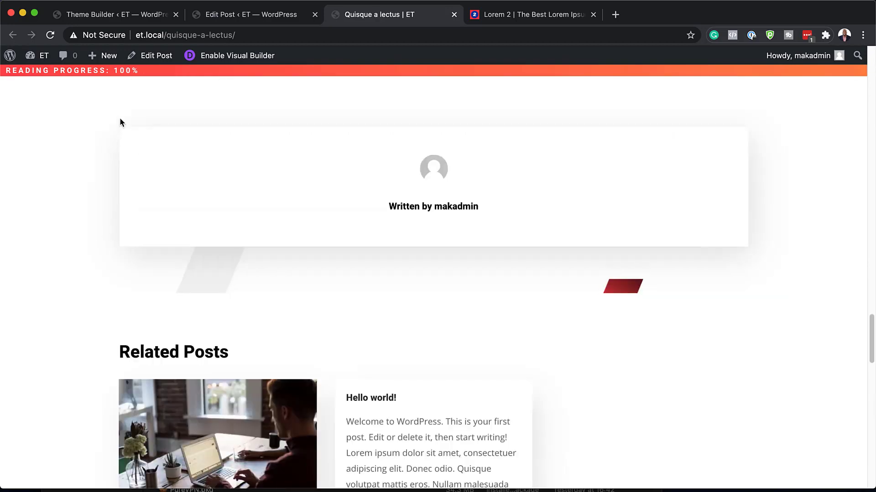
pyautogui.scroll(10, 381, 274)
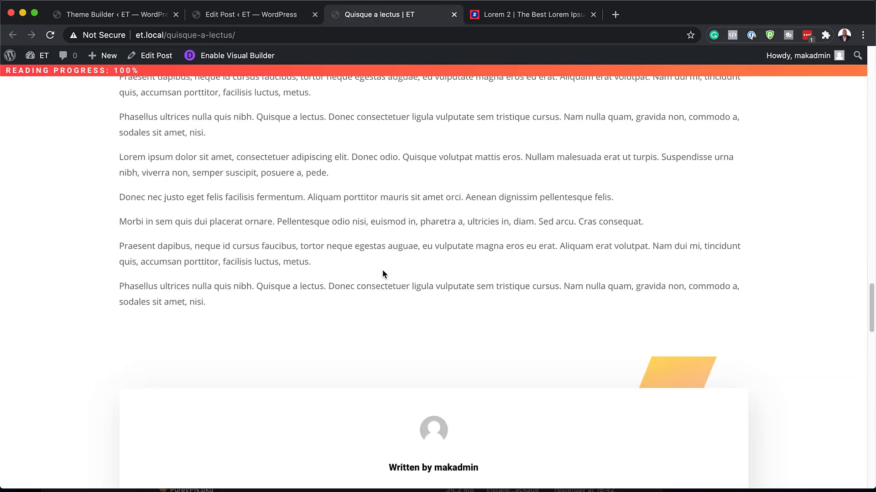
pyautogui.scroll(20, 382, 274)
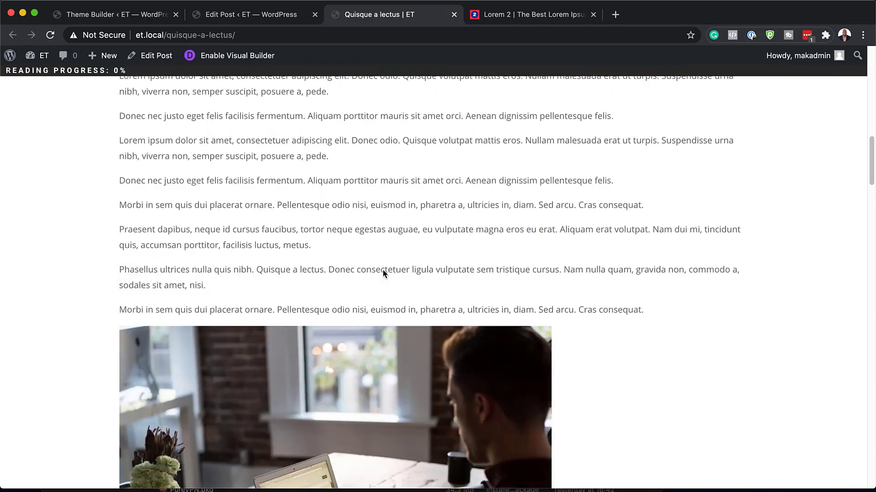
pyautogui.scroll(10, 382, 270)
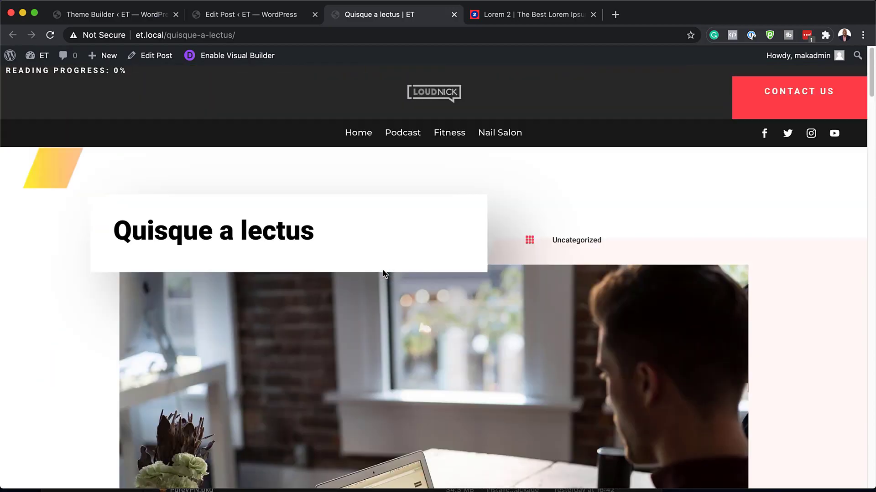